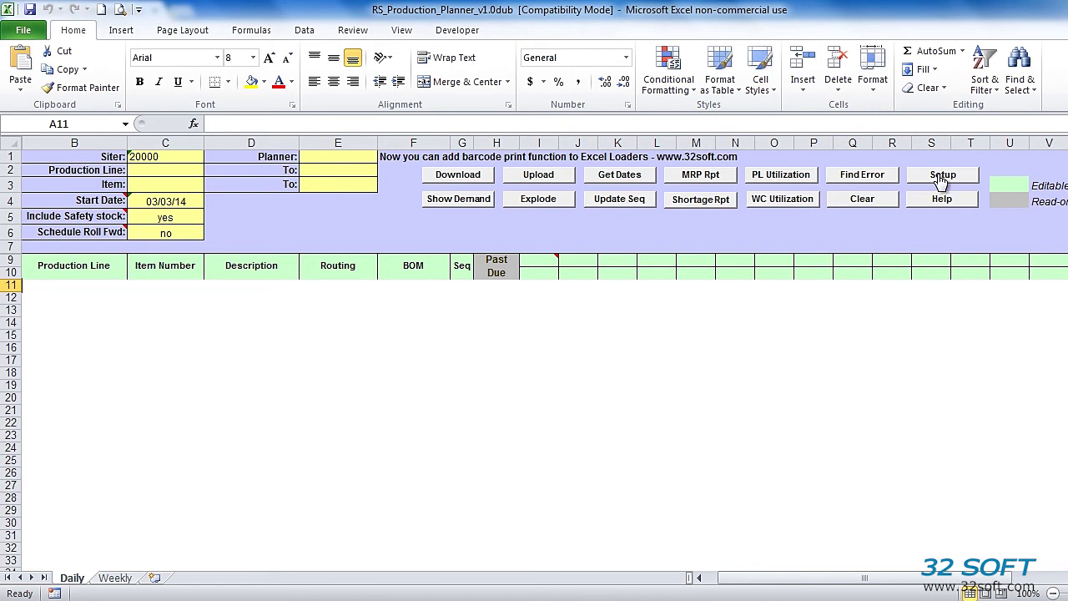
Step: Select the TEST32Soft eb21SP5 database in Setup and acknowledge the database-selected message
click(942, 180)
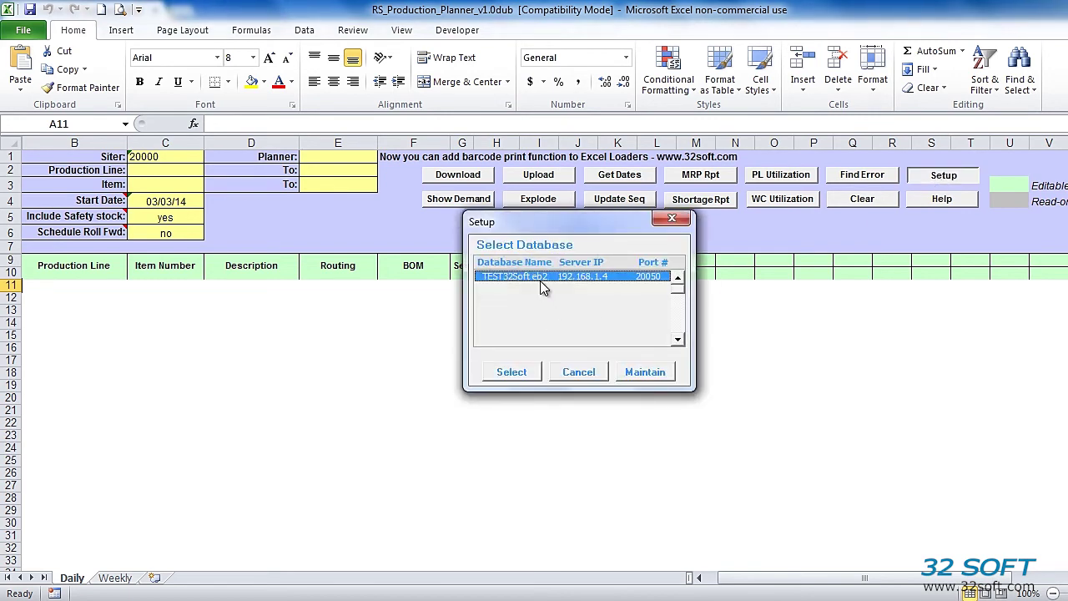
click(517, 372)
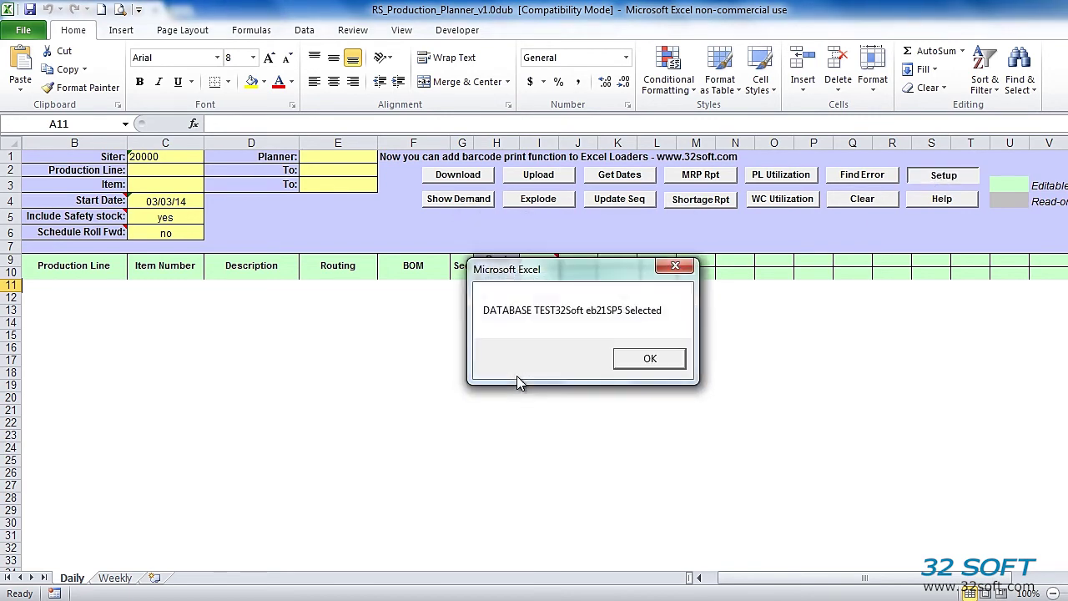
click(630, 362)
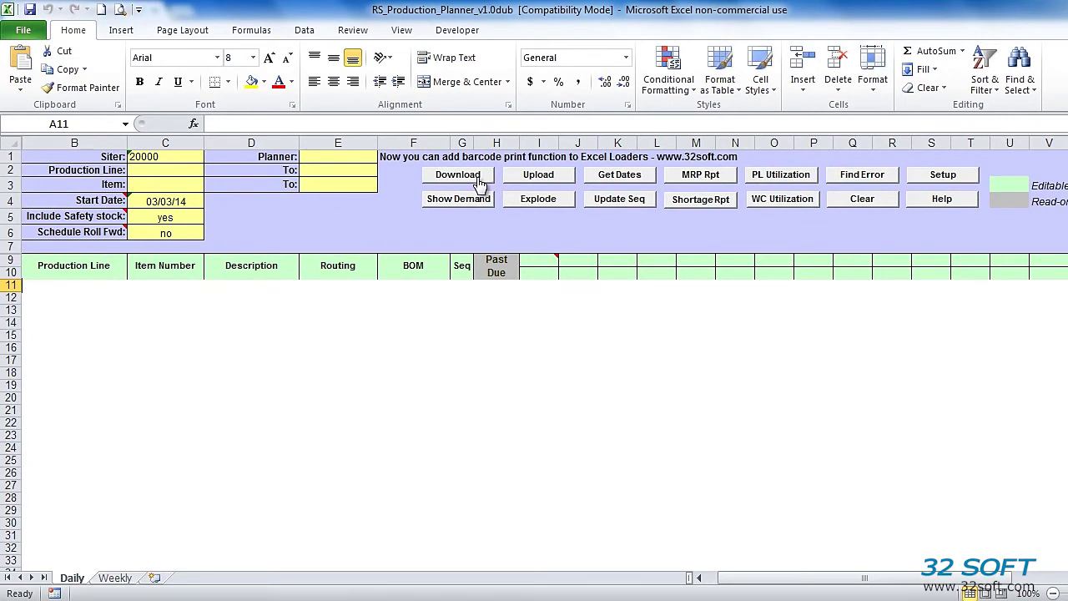
Step: Log in to eB21SP5 with the user ID to download the schedule for 88-100, 88-200, 90-100, 88-300
click(480, 182)
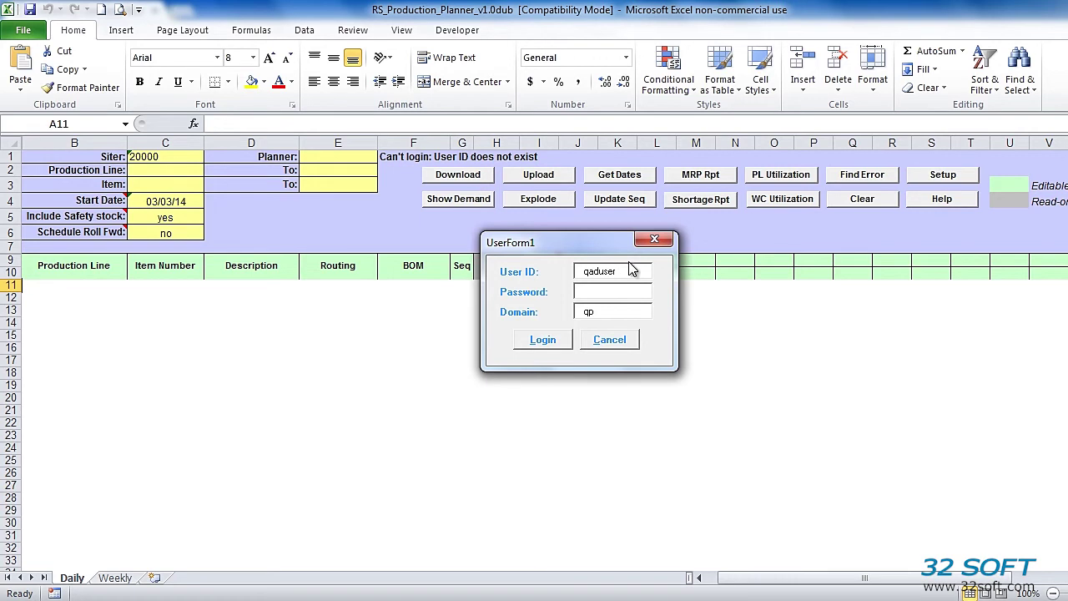
double_click(565, 272)
text(mfg)
text(******)
click(544, 342)
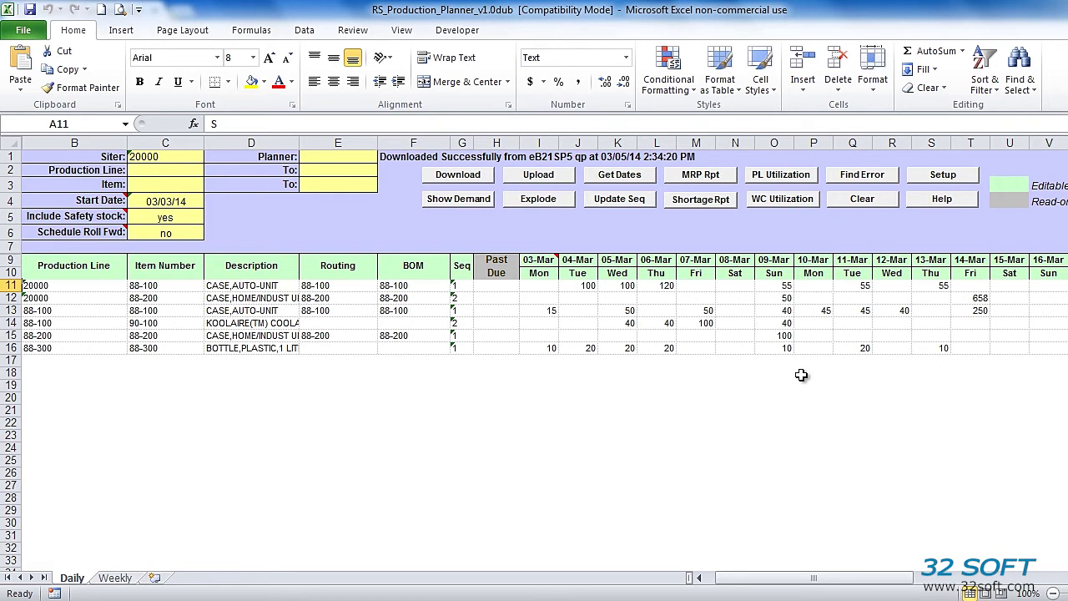
Step: Run Show Demand against MRP planned orders and view the resulting NetReq report
click(459, 201)
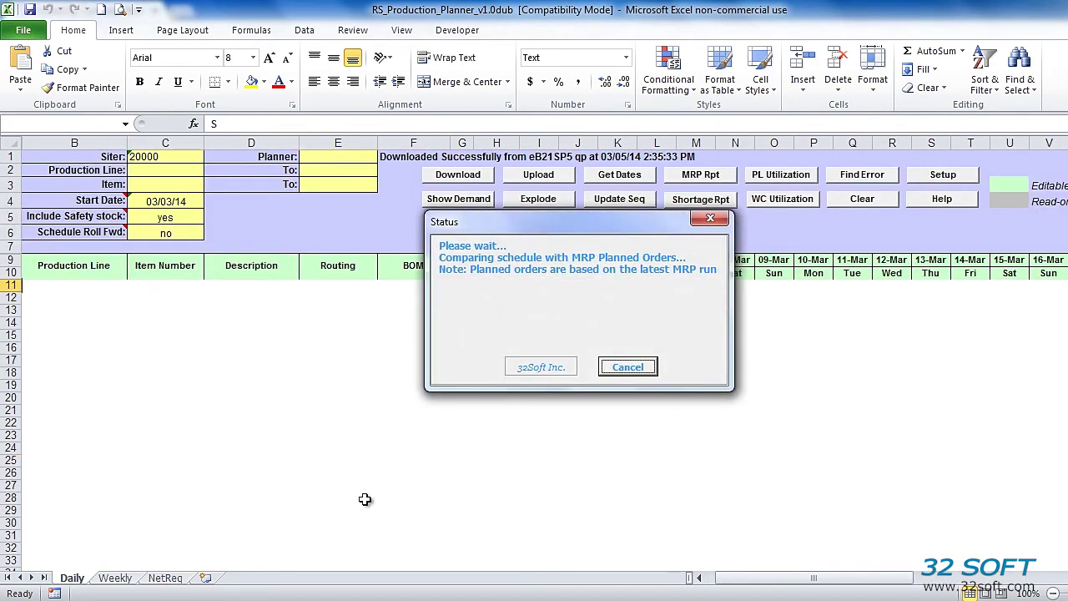
click(165, 579)
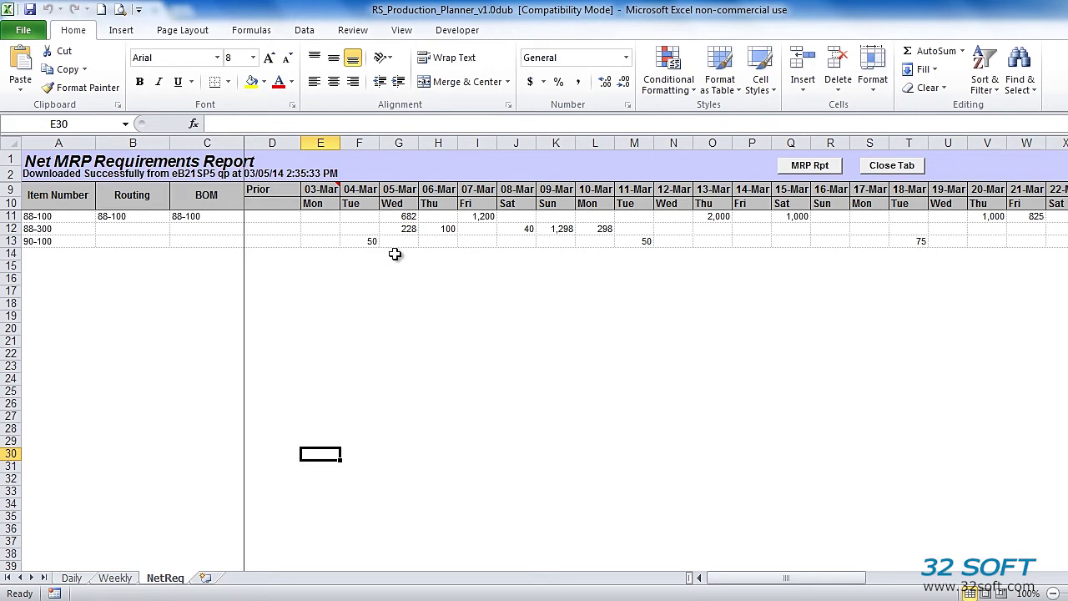
click(407, 218)
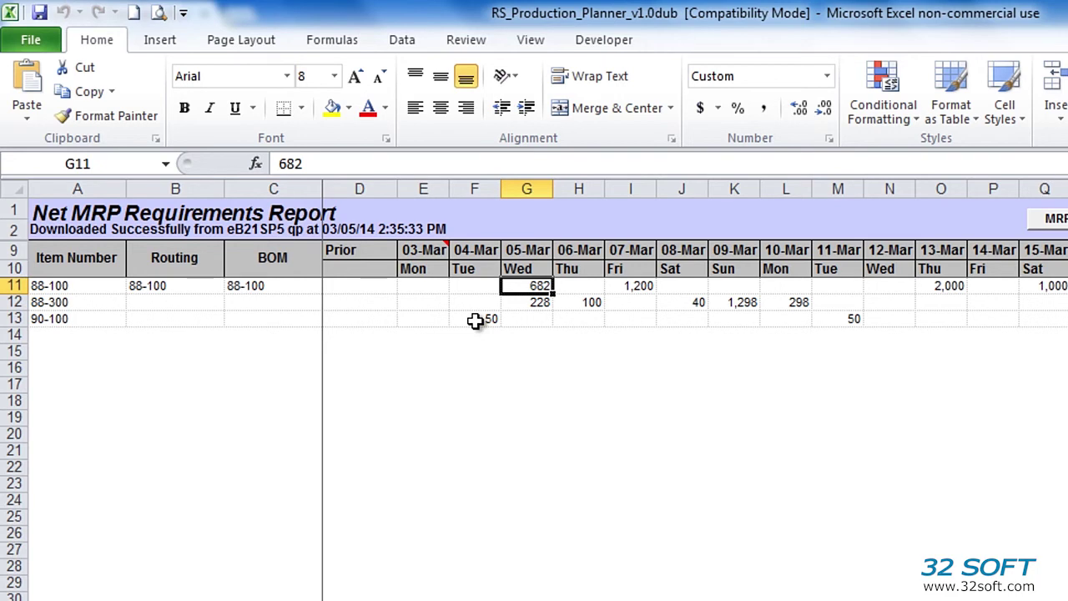
drag(474, 321, 642, 323)
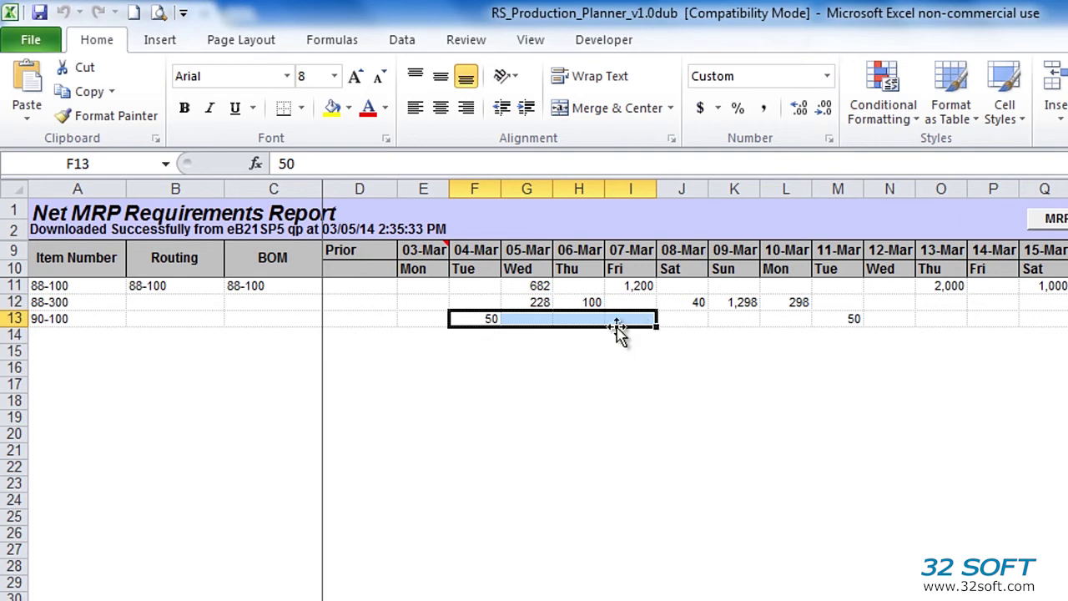
click(484, 321)
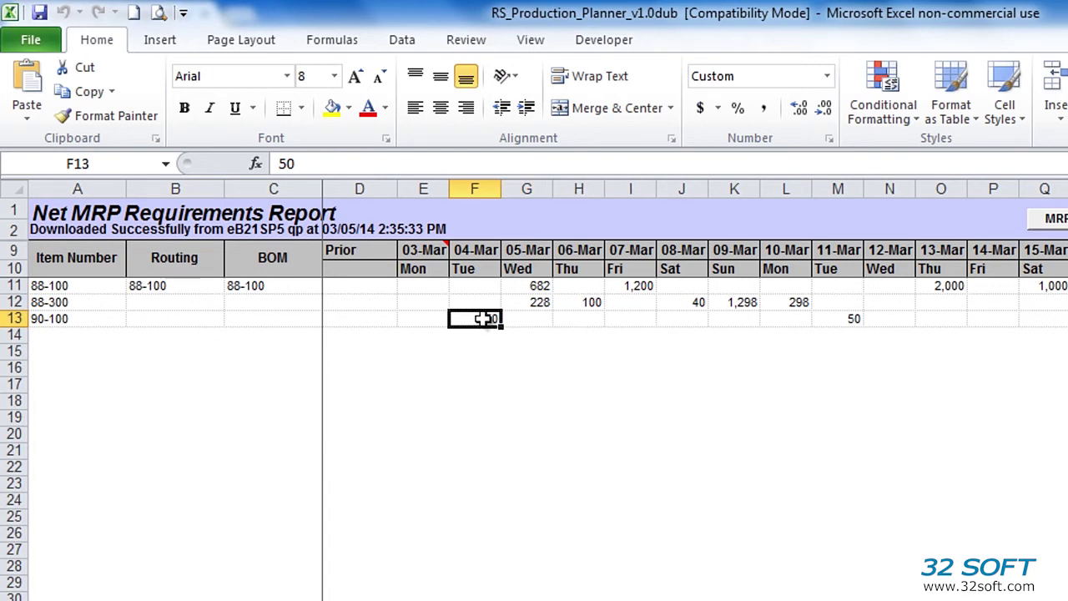
click(649, 319)
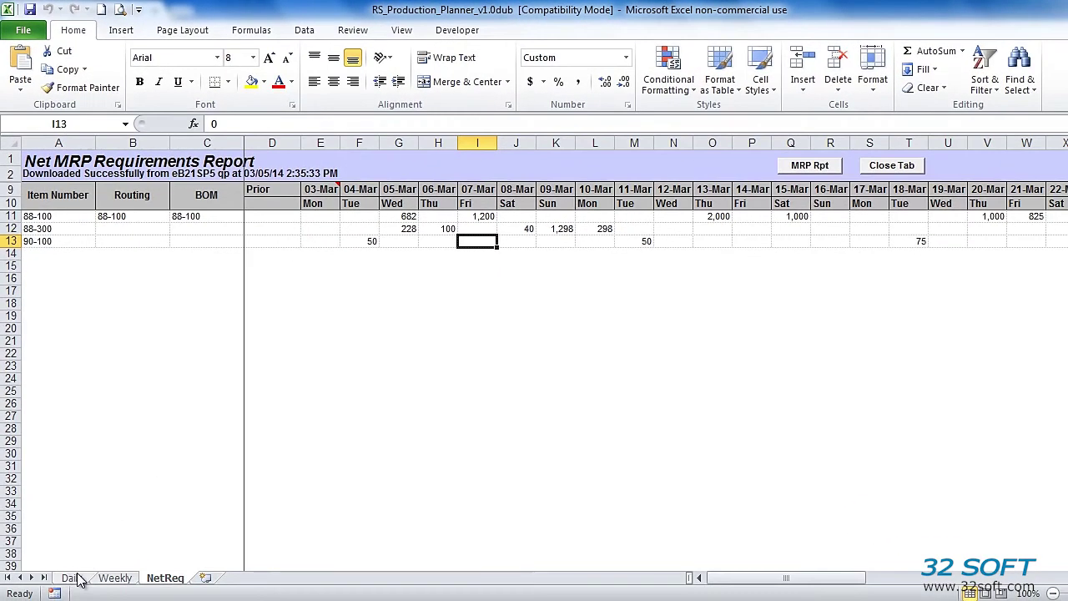
Step: Back on Daily, read the Projected QOH shortage comments and check 88-100's 06-Mar quantity
click(72, 578)
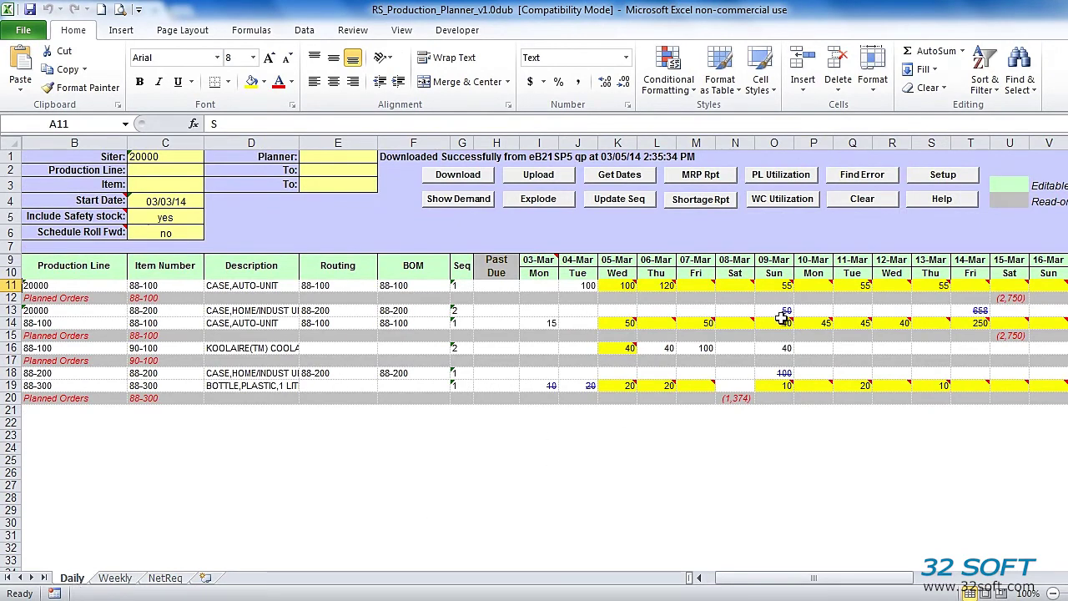
mouse_move(782, 317)
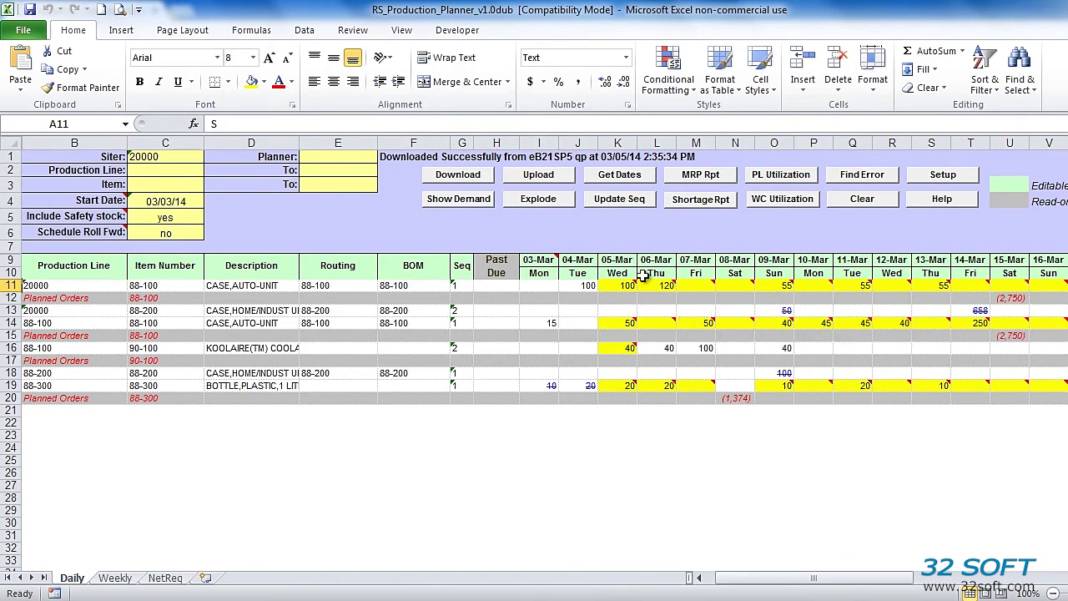
mouse_move(621, 288)
click(10, 298)
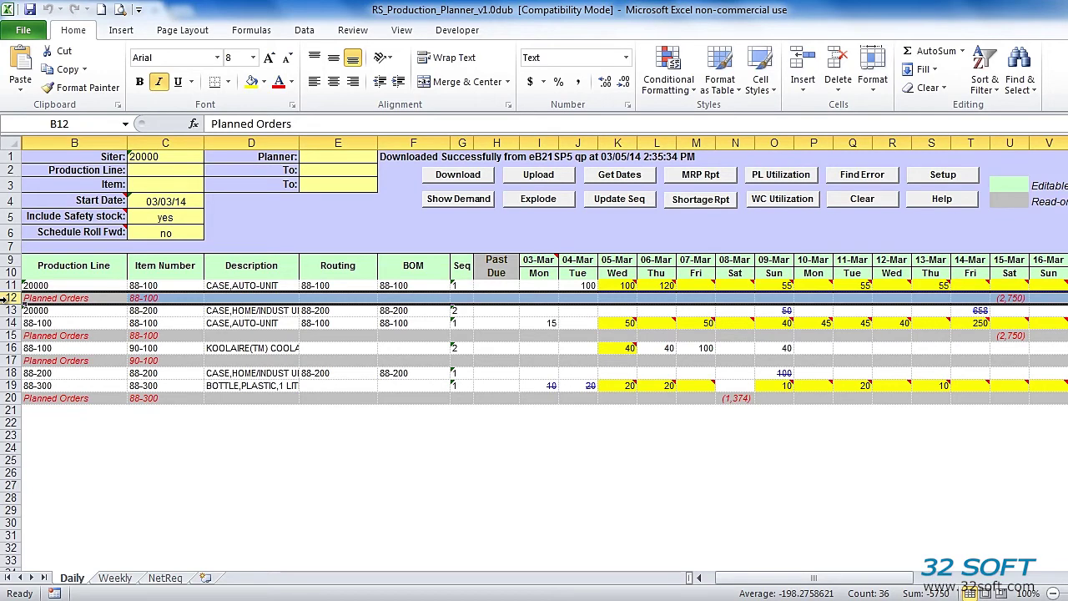
click(661, 323)
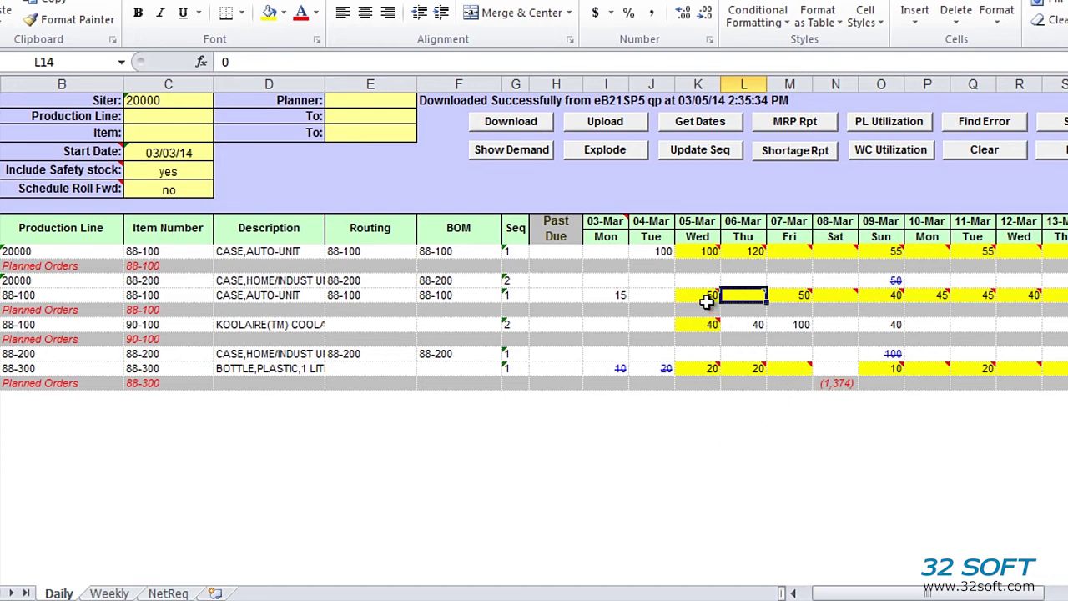
mouse_move(706, 298)
drag(615, 369, 664, 370)
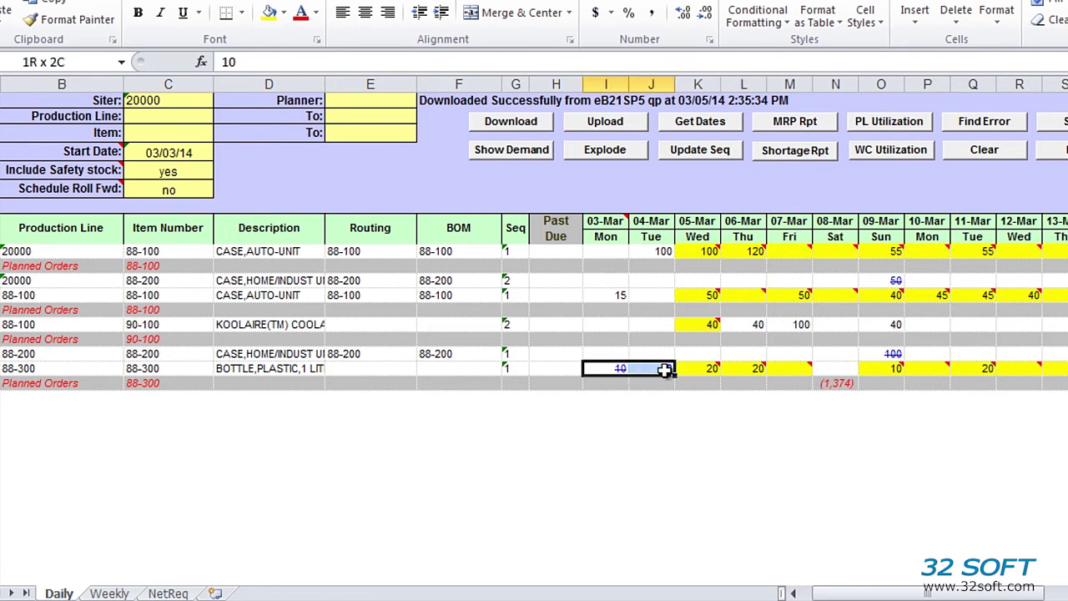
click(693, 454)
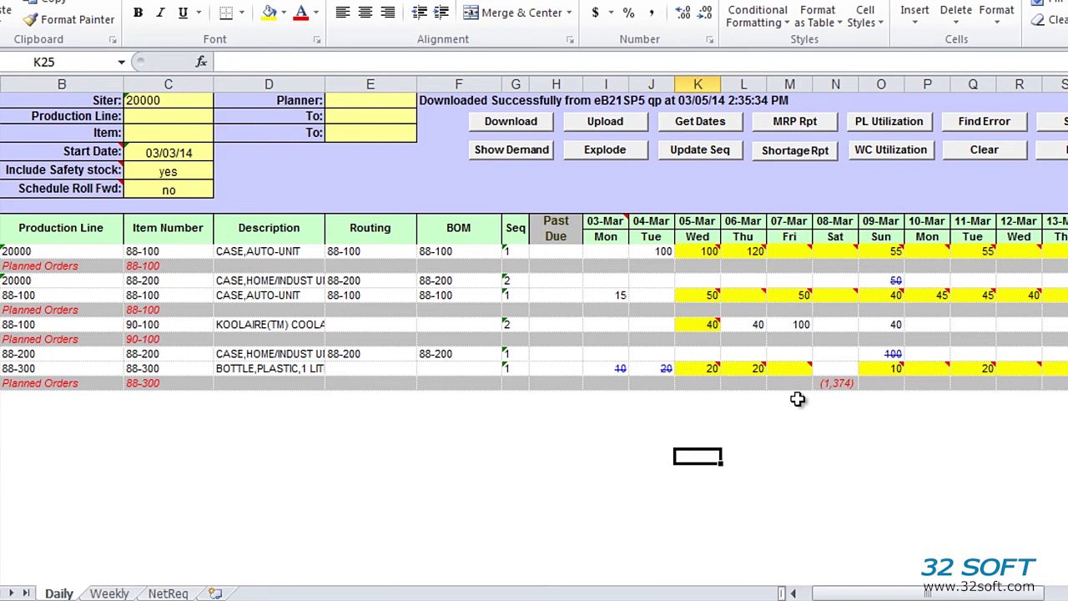
click(868, 356)
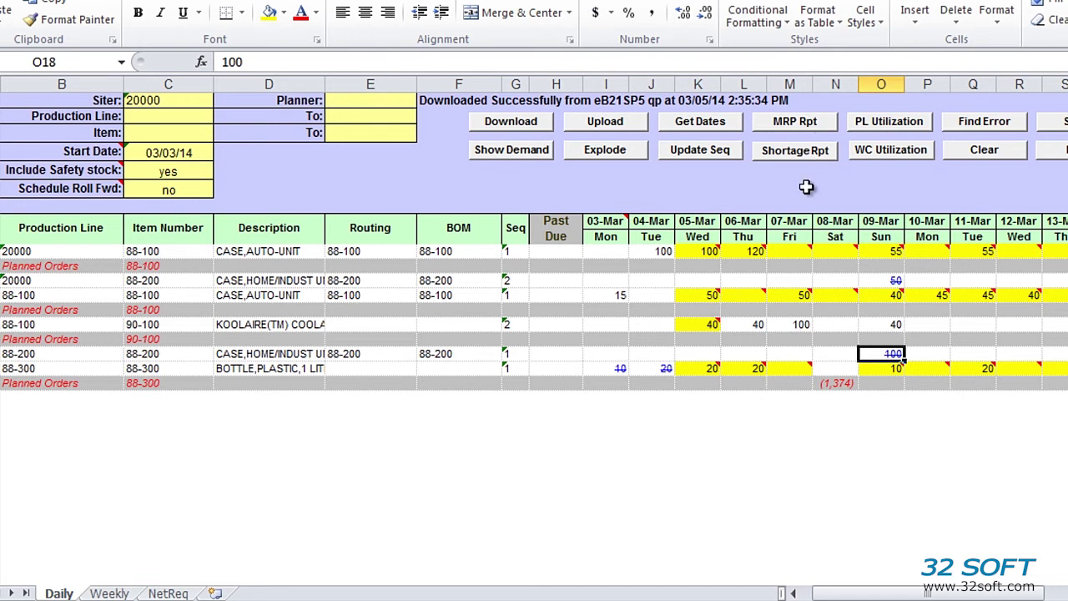
click(798, 123)
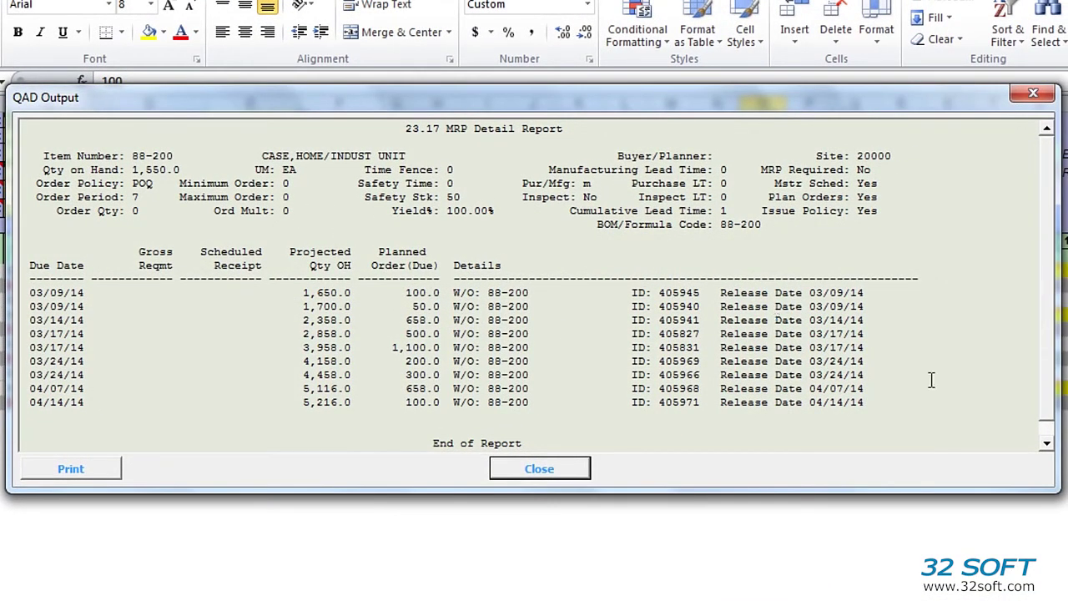
click(1048, 447)
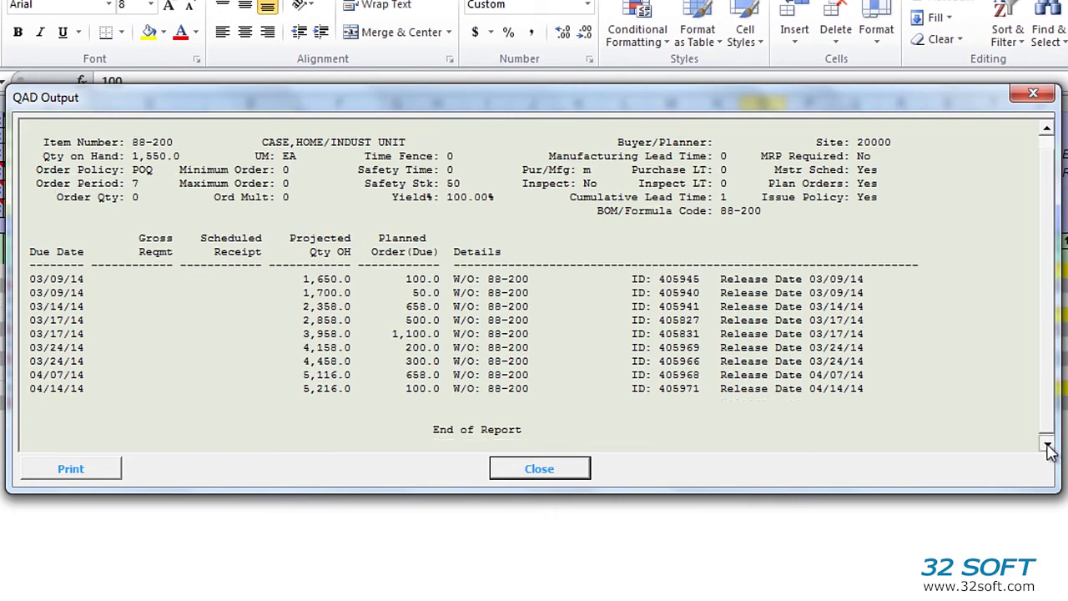
click(576, 474)
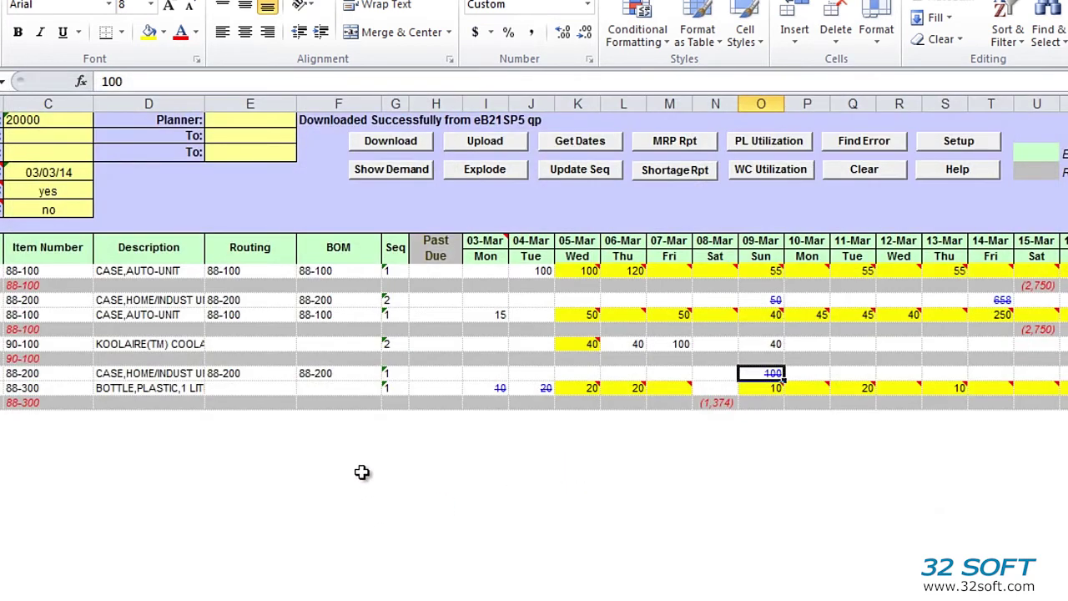
Step: Schedule 50 of item 88-100 on 07-Mar and 100 of item 90-100 on 08-Mar
click(16, 402)
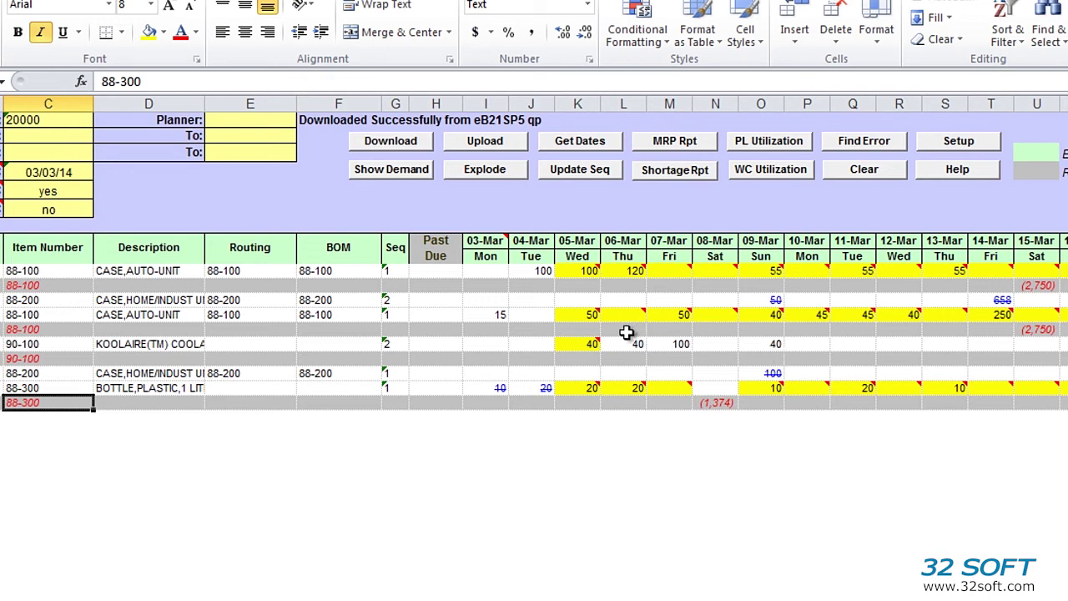
mouse_move(860, 316)
click(680, 275)
text(5)
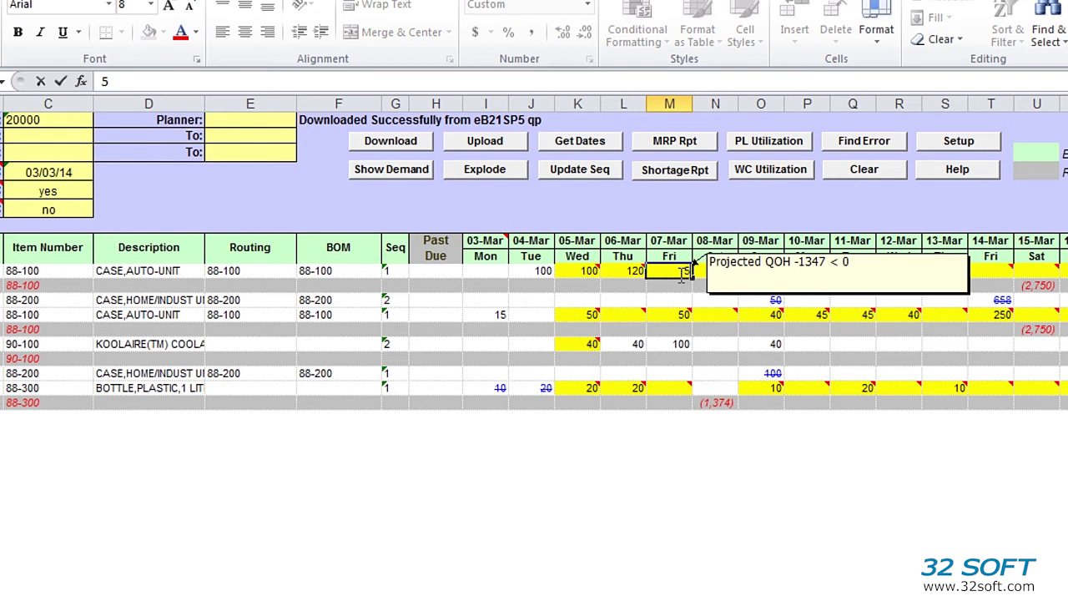
key(Return)
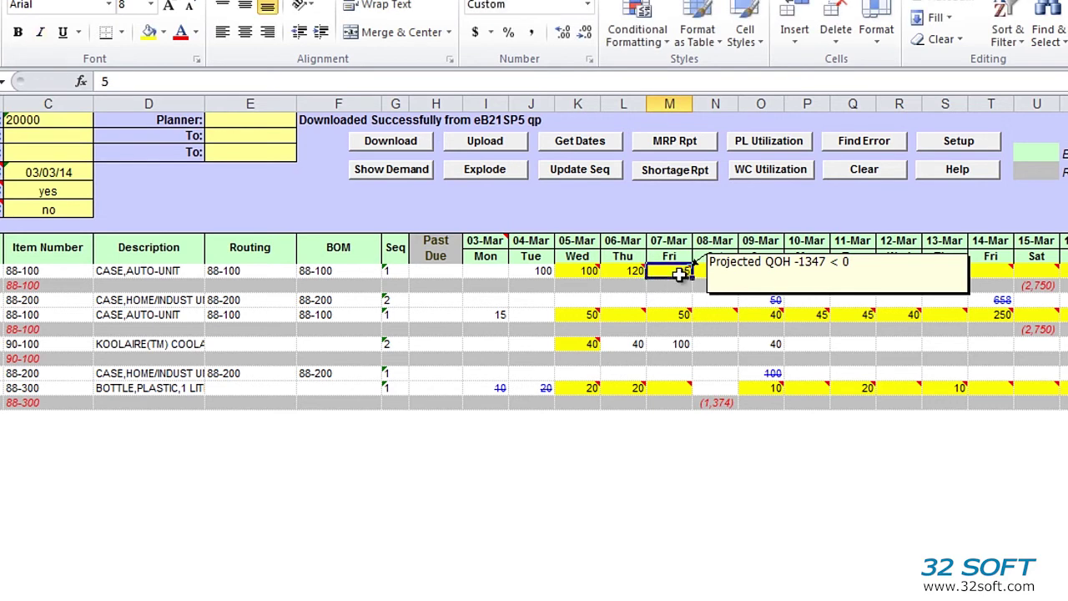
click(718, 343)
text(50)
key(Return)
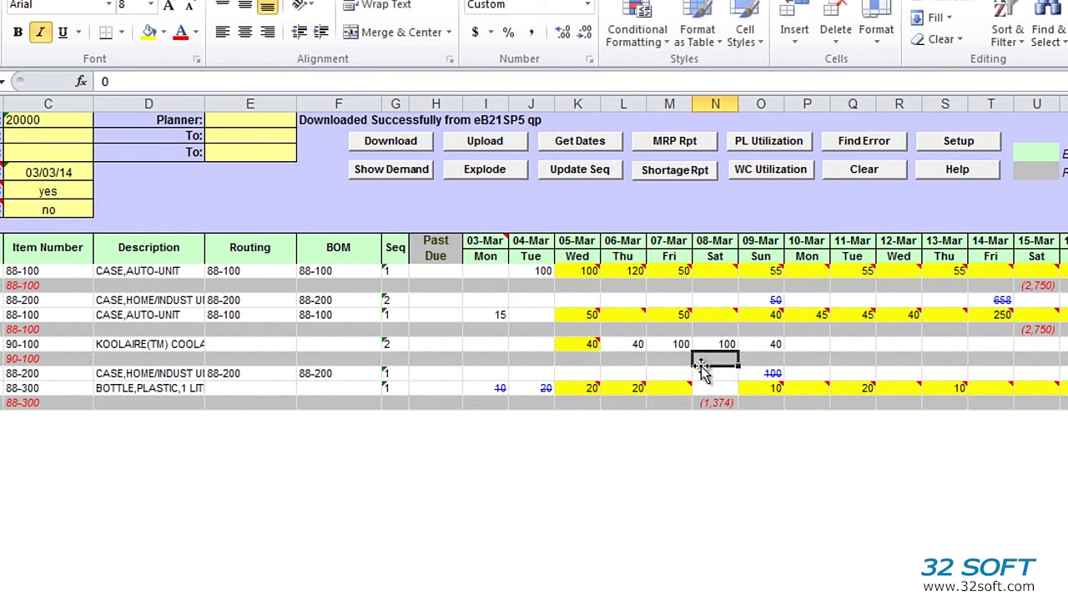
Step: Generate the Work Center Utilization Report on a new CRPWC sheet
click(763, 170)
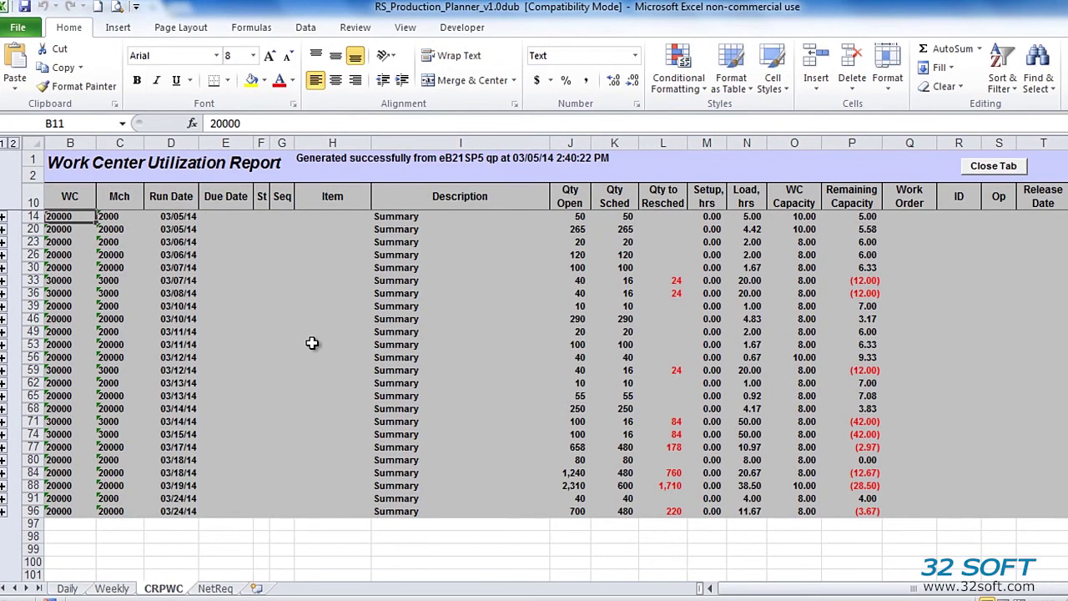
Step: Expand the report to outline level 2 to reveal work order lines under each Summary row
click(13, 143)
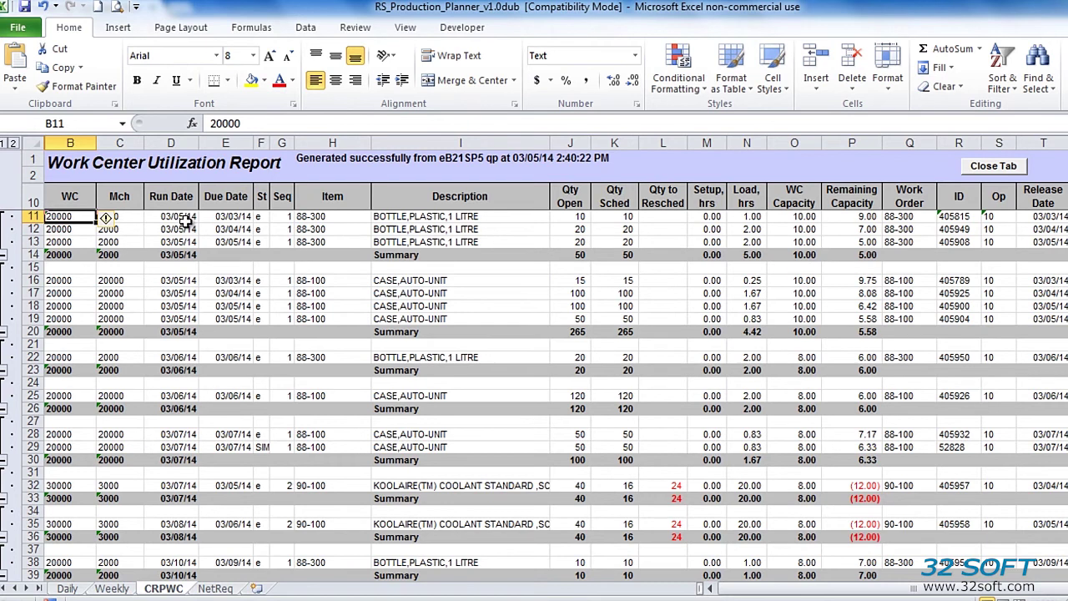
Step: Inspect the first group's run/due dates, load hours and -12 remaining capacity, then bring up the CRPWC tab options
drag(185, 221, 184, 253)
drag(247, 217, 242, 257)
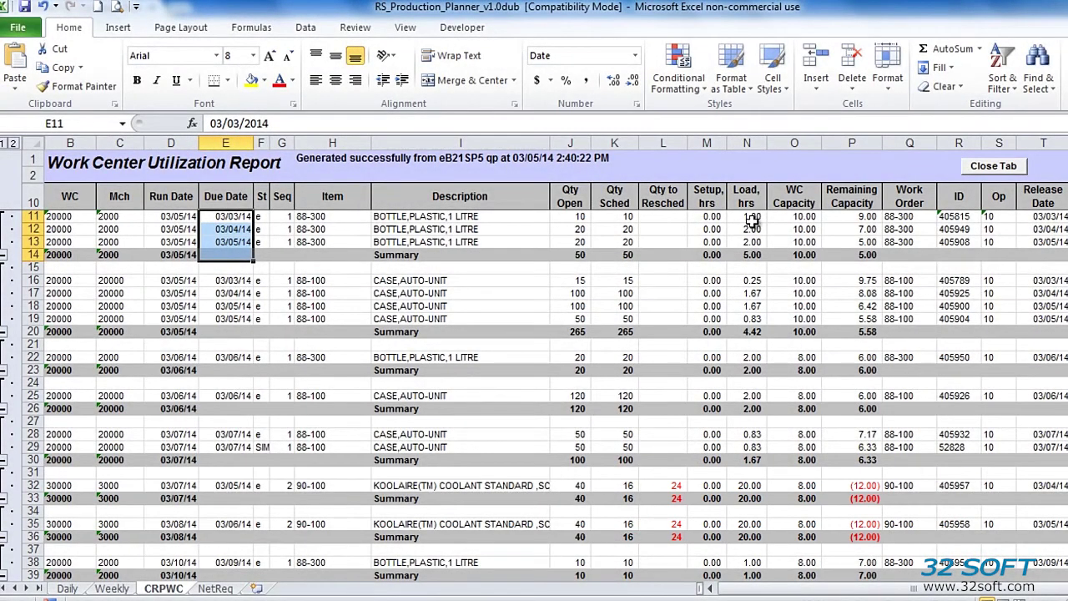
click(751, 219)
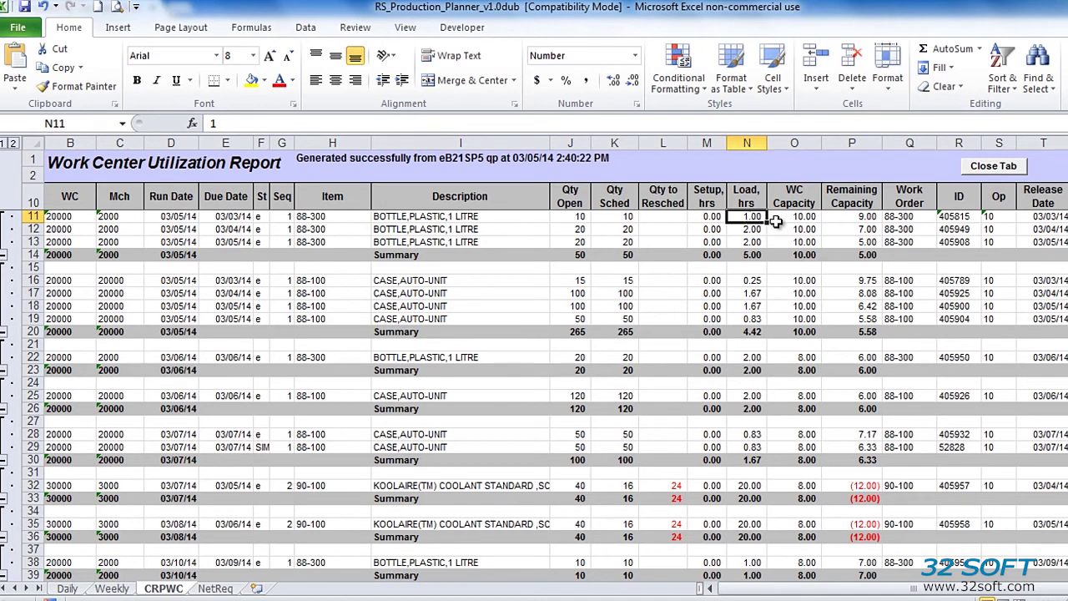
click(870, 219)
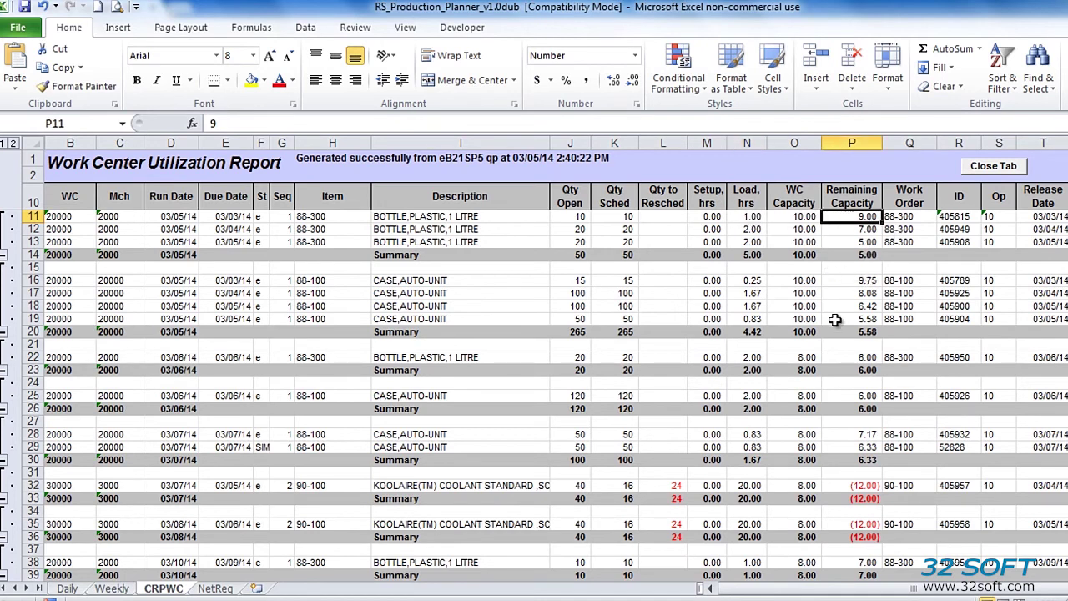
click(851, 485)
right_click(172, 588)
Step: Rename the old report sheet from CRPWC to CRPWC1
click(236, 437)
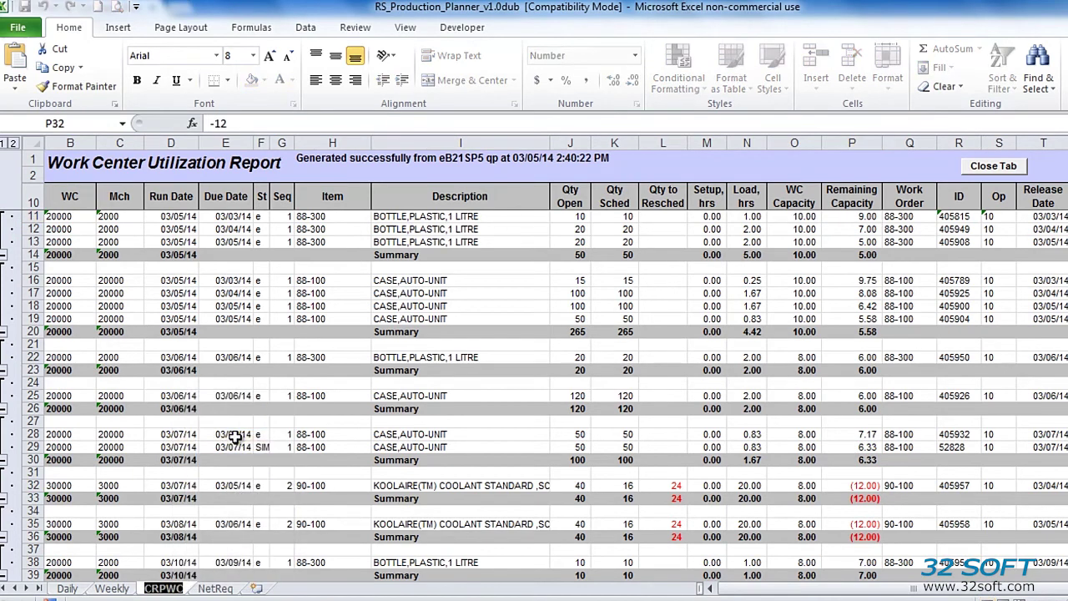
key(End)
text(1)
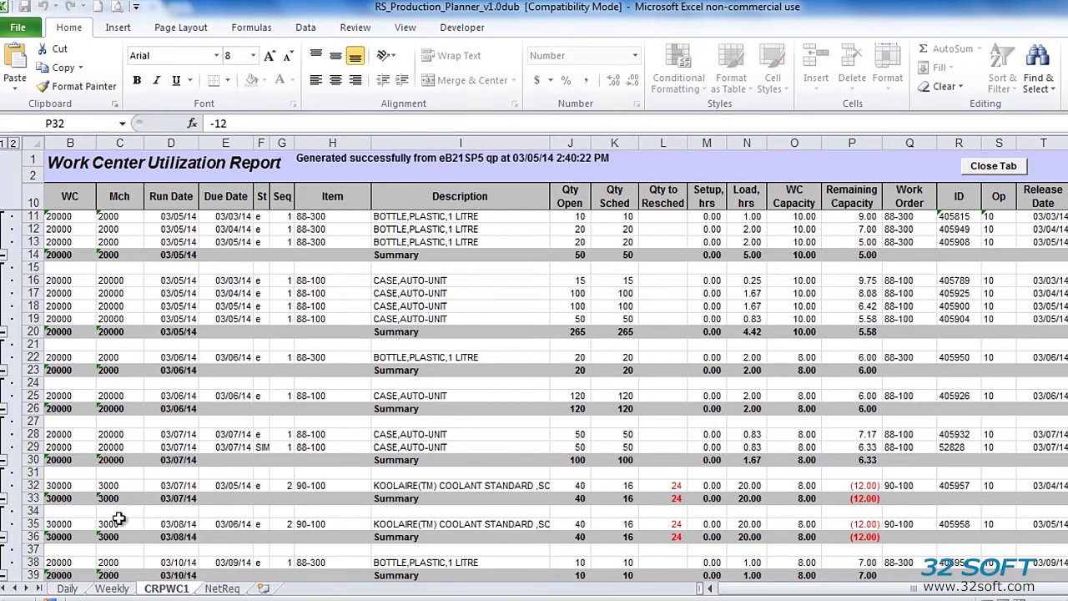
click(67, 589)
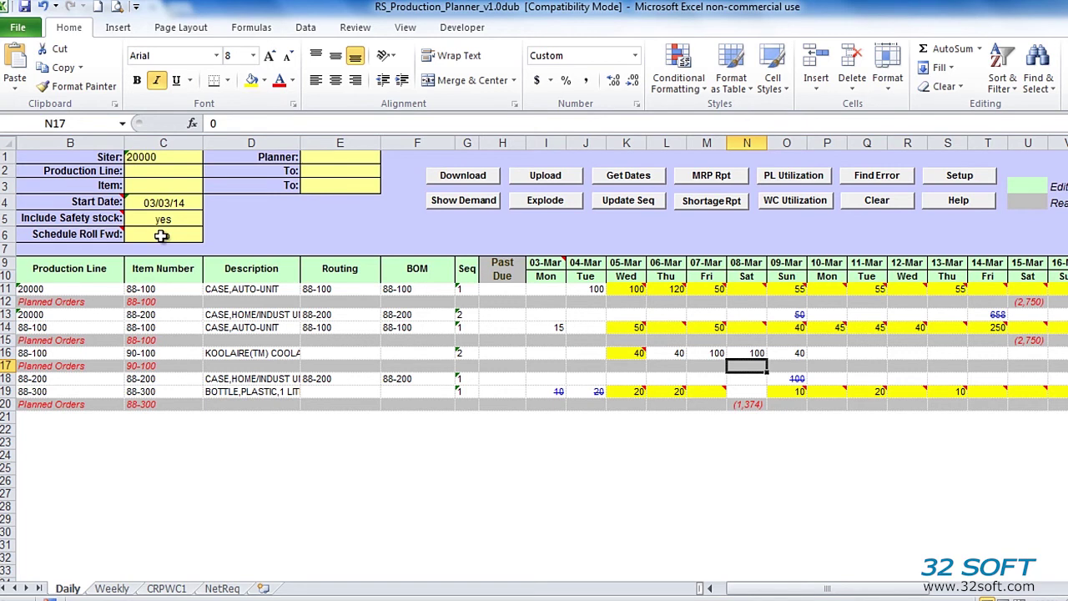
Step: Set Schedule Roll Fwd to yes on Daily and regenerate the Work Center Utilization Report
click(161, 236)
text(yes)
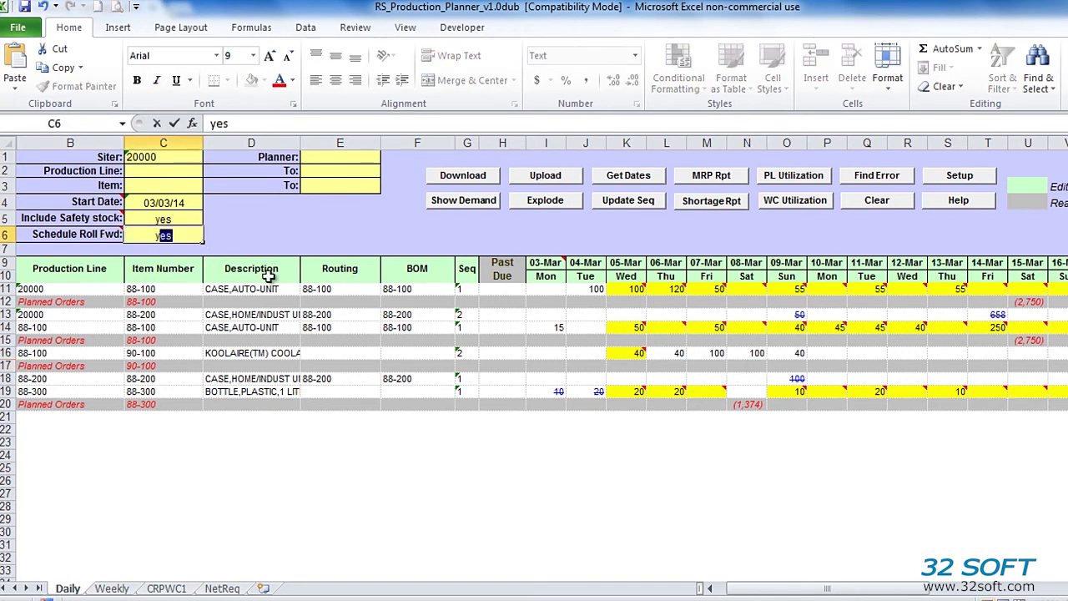
key(Return)
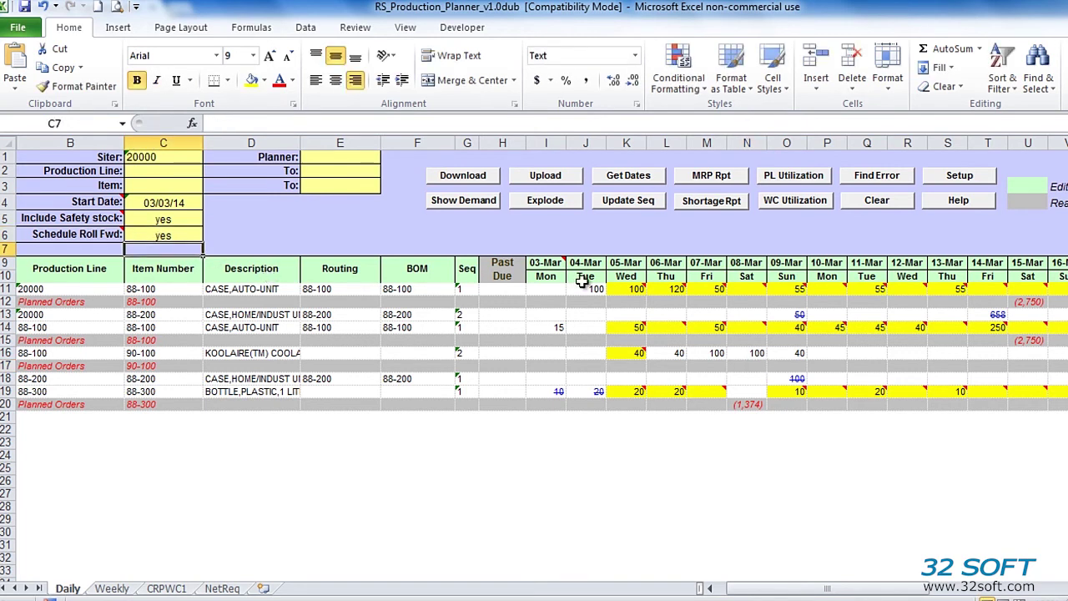
click(776, 207)
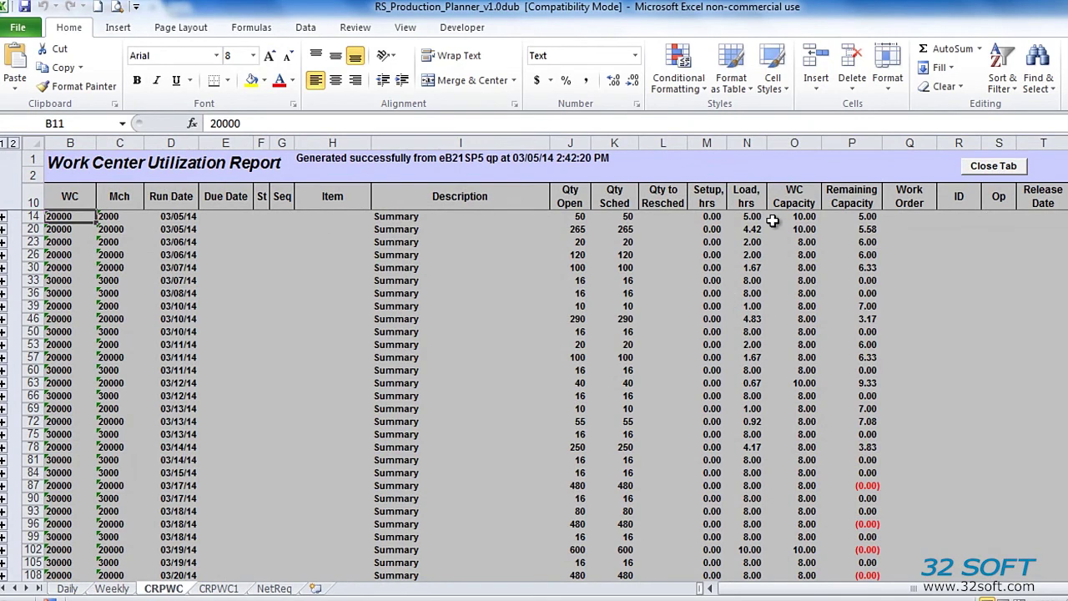
Step: Compare the new P14:P69 remaining capacities against CRPWC1, expand to level 2, then return to Daily
drag(853, 217, 840, 405)
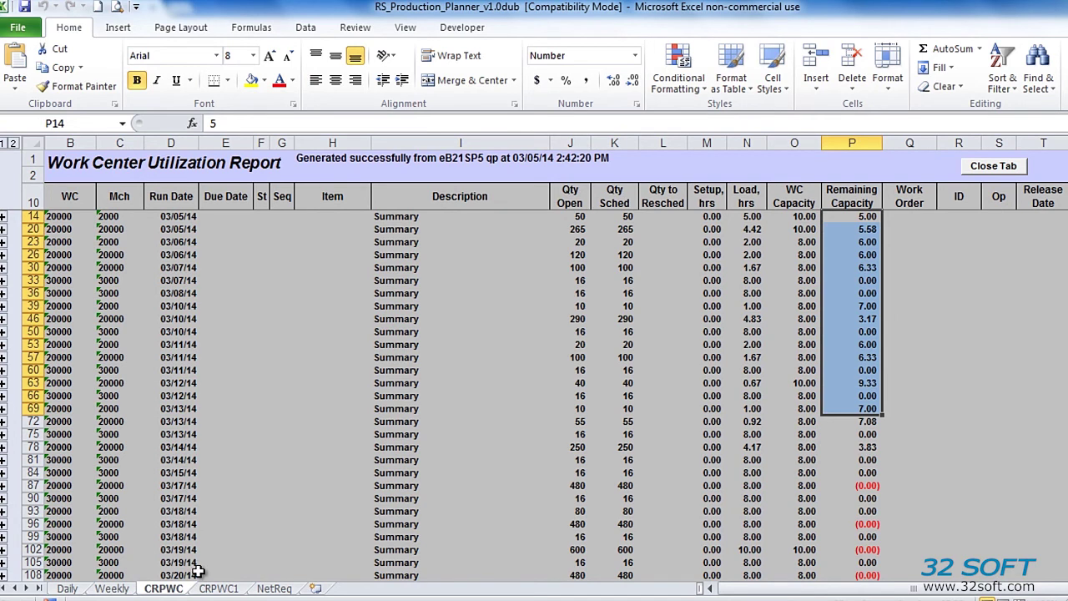
click(218, 589)
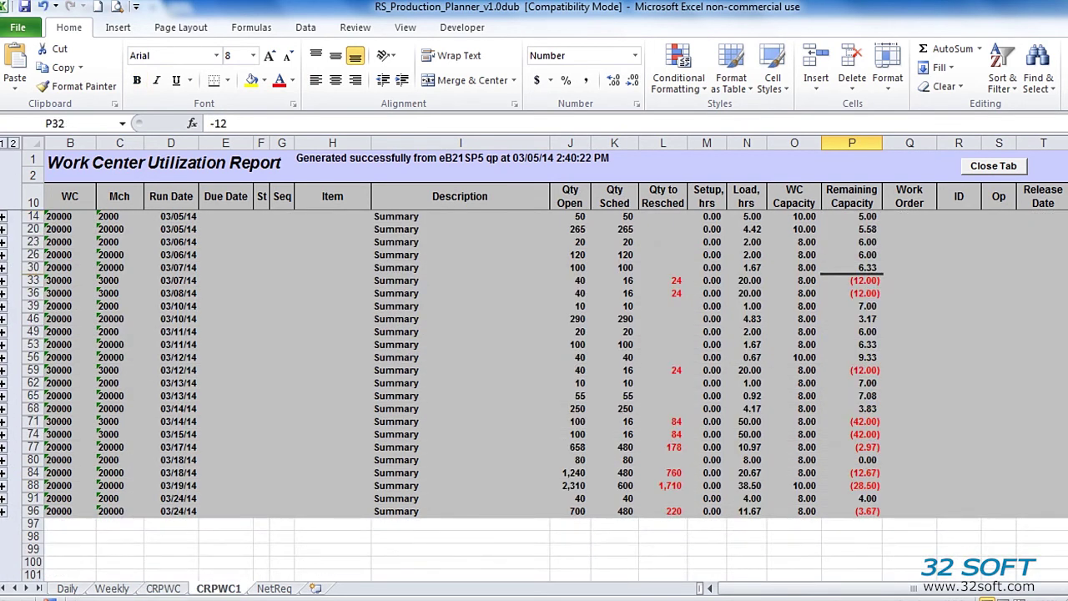
key(ctrl+Page_Up)
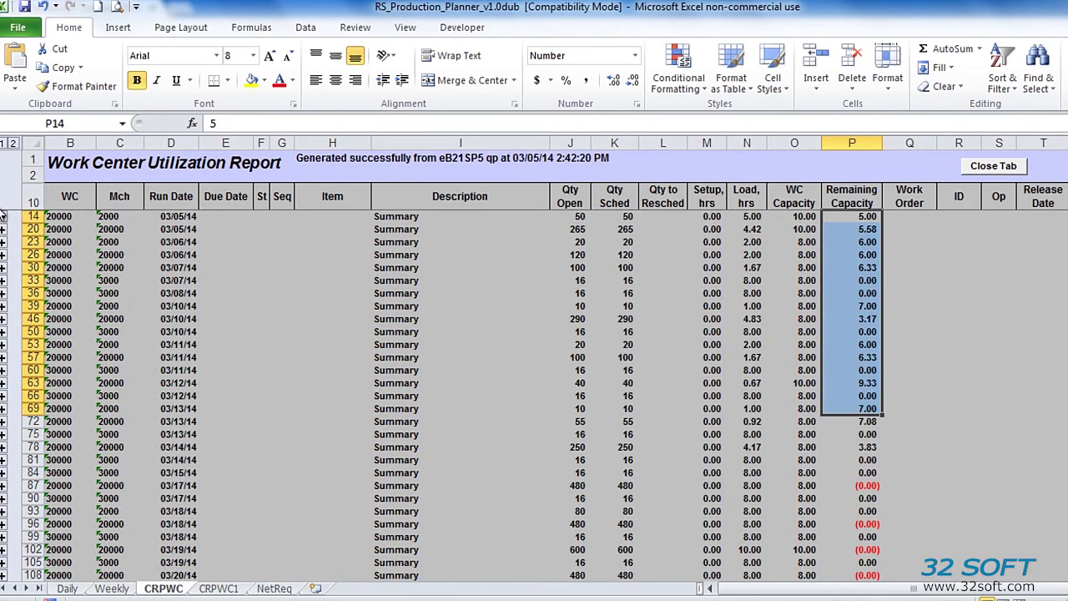
click(12, 146)
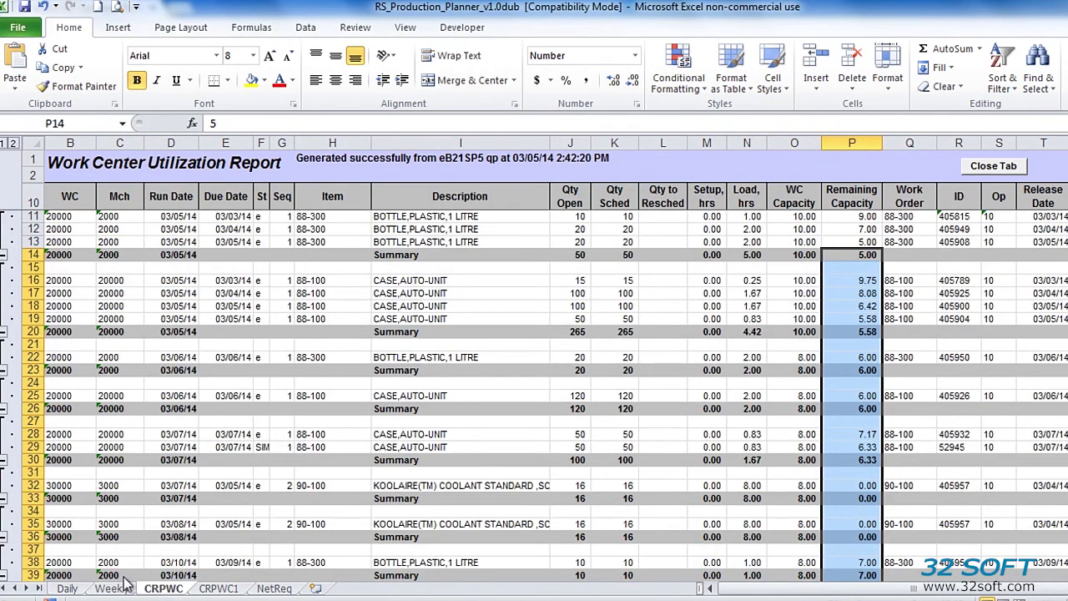
click(69, 588)
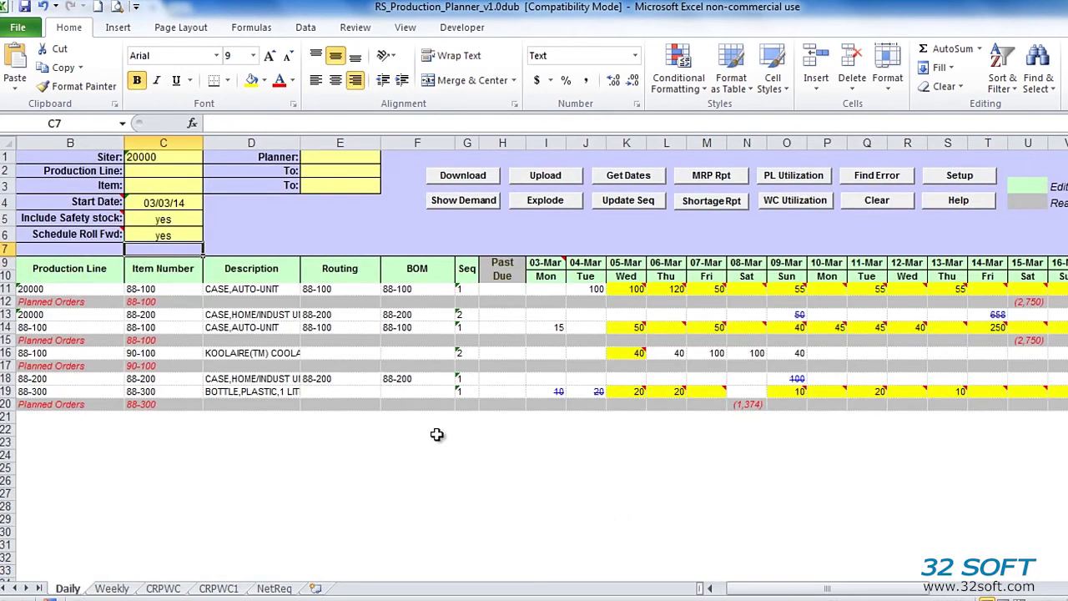
Step: Generate the PL Utilization report on CRPPL, expand to outline level 2, and check 88-200's setup hours
click(792, 175)
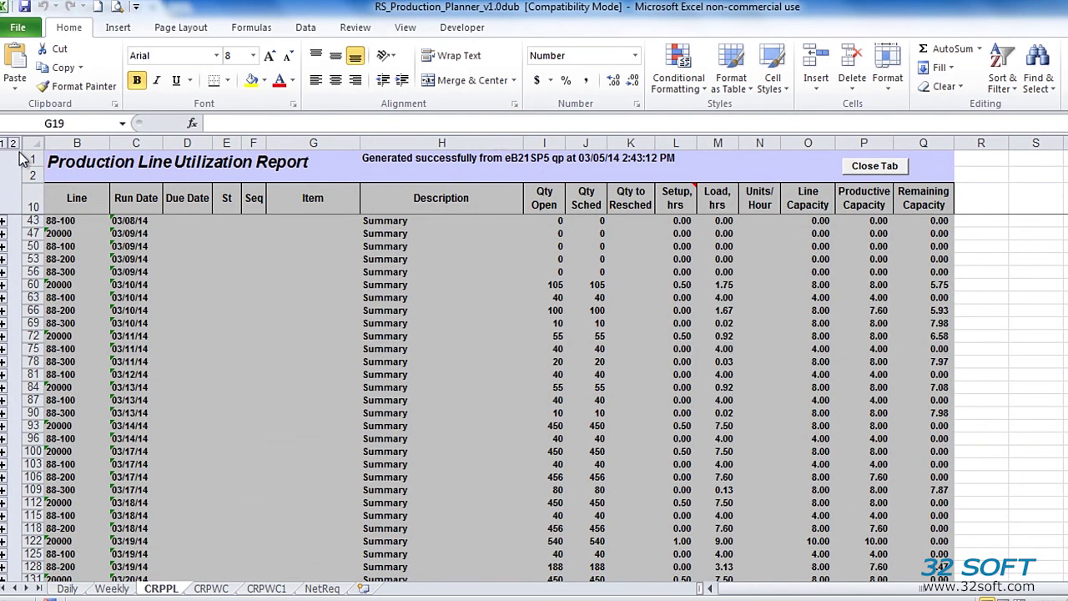
click(13, 143)
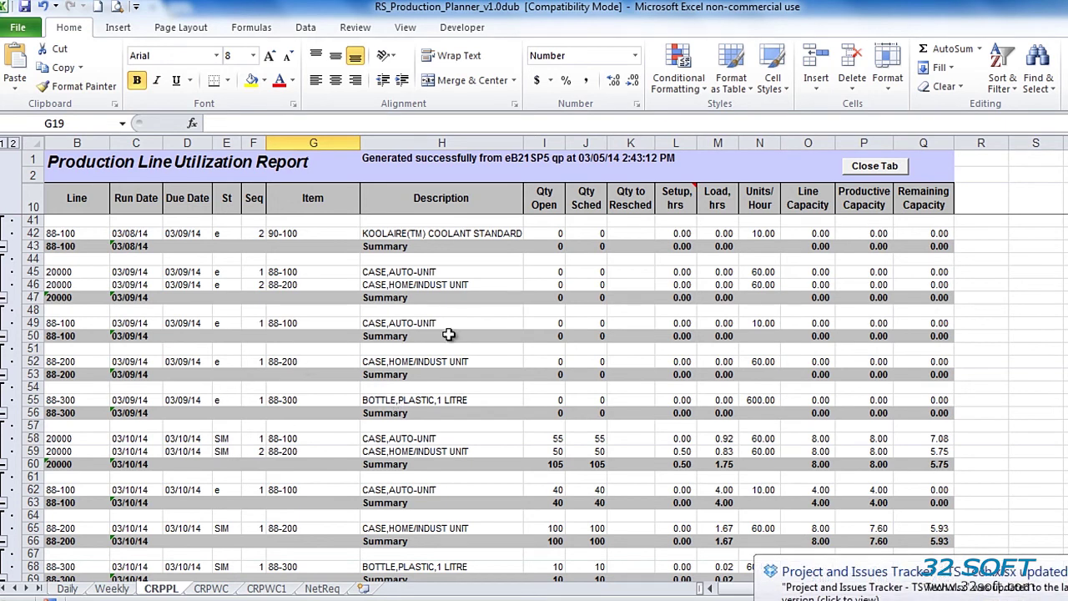
click(678, 454)
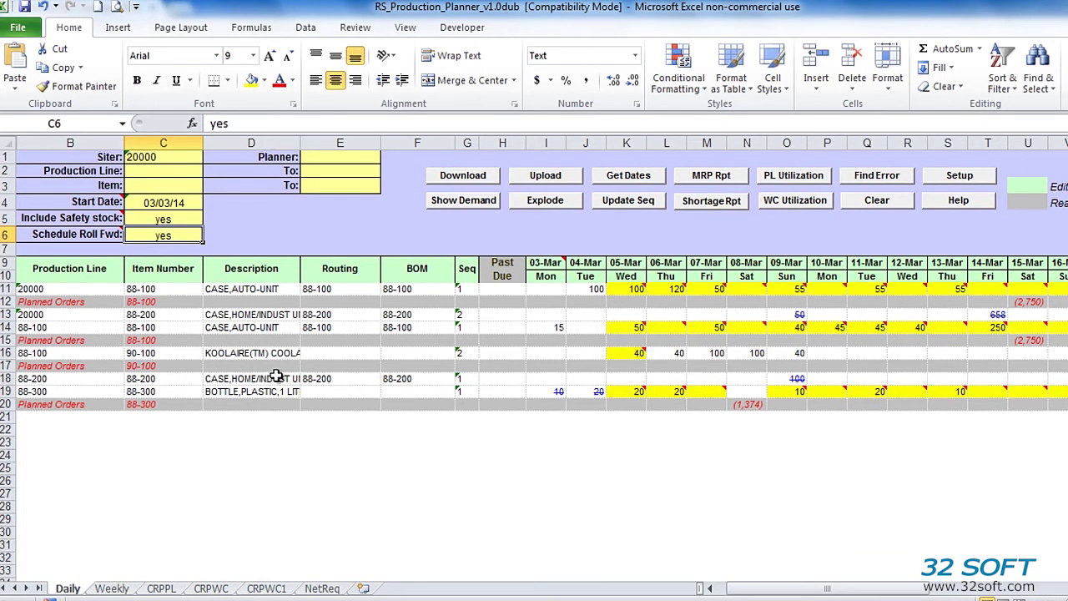
Step: Re-download the schedule from eB21SP5 and review the lines' Seq values
click(473, 180)
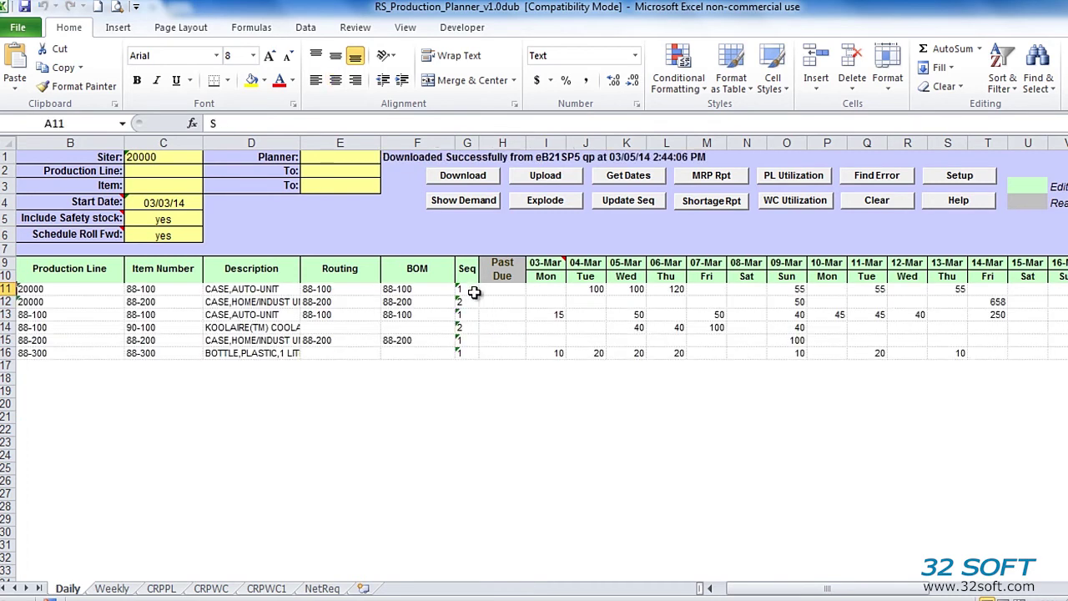
drag(473, 292, 478, 351)
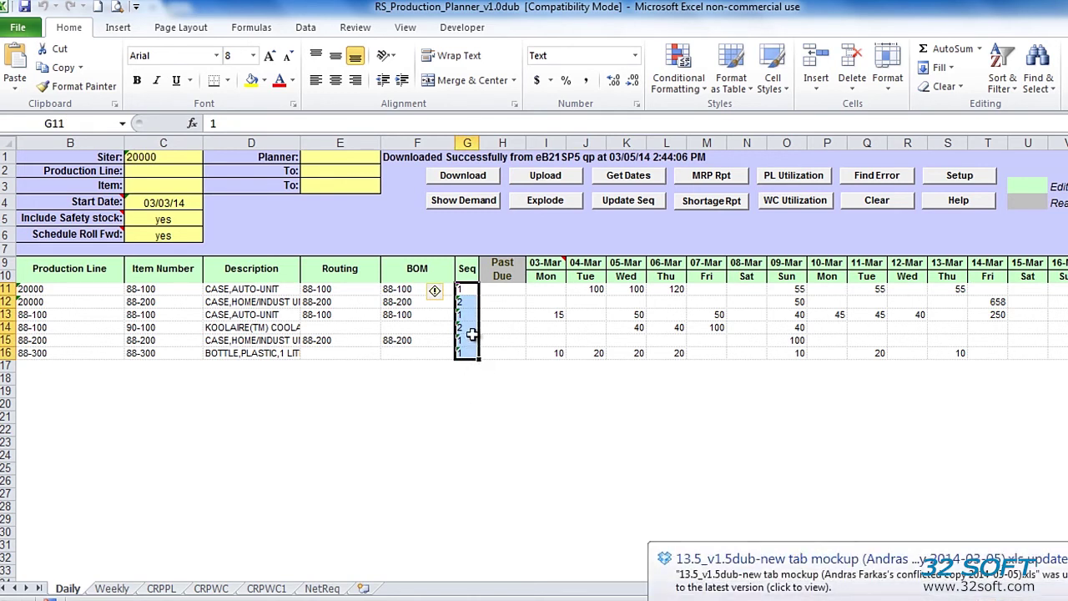
click(469, 290)
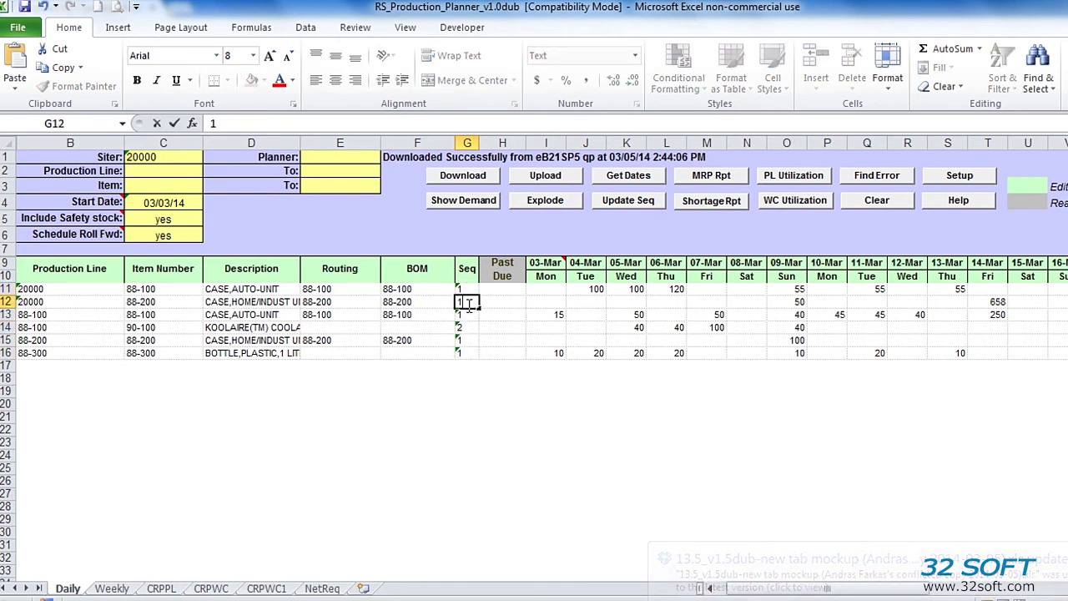
click(466, 309)
Step: Set the first line's Seq in G11 to 2 and send the update to eB21SP5
click(467, 290)
text(2)
key(Return)
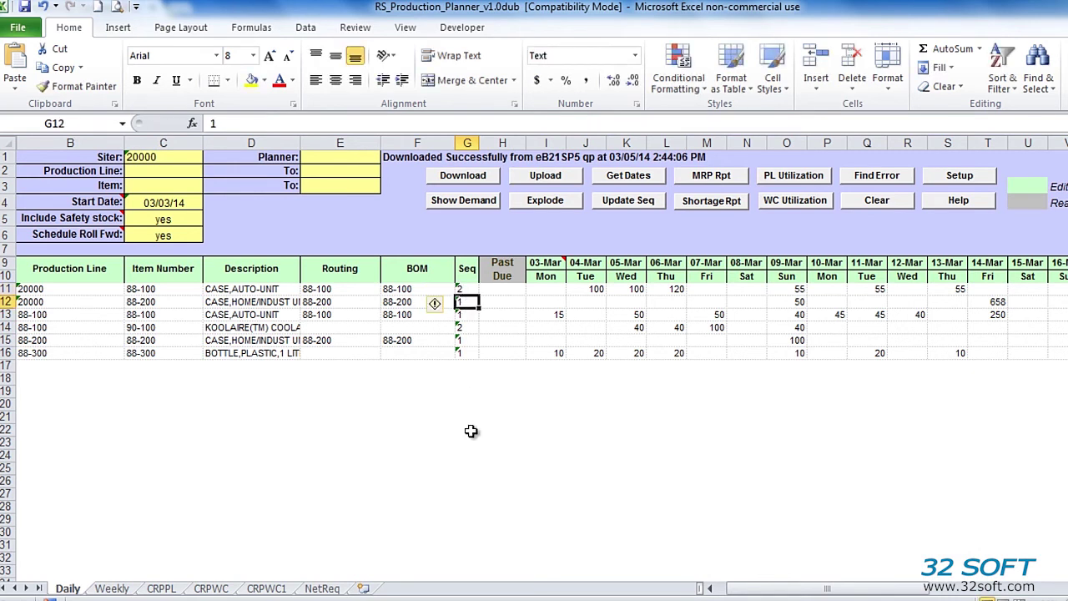
click(615, 202)
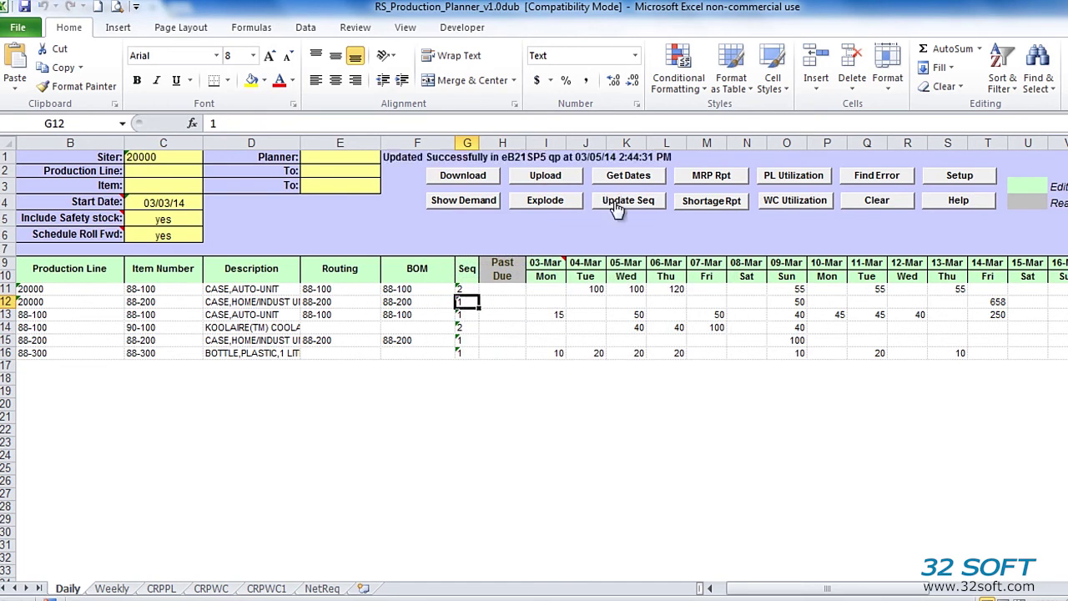
click(697, 380)
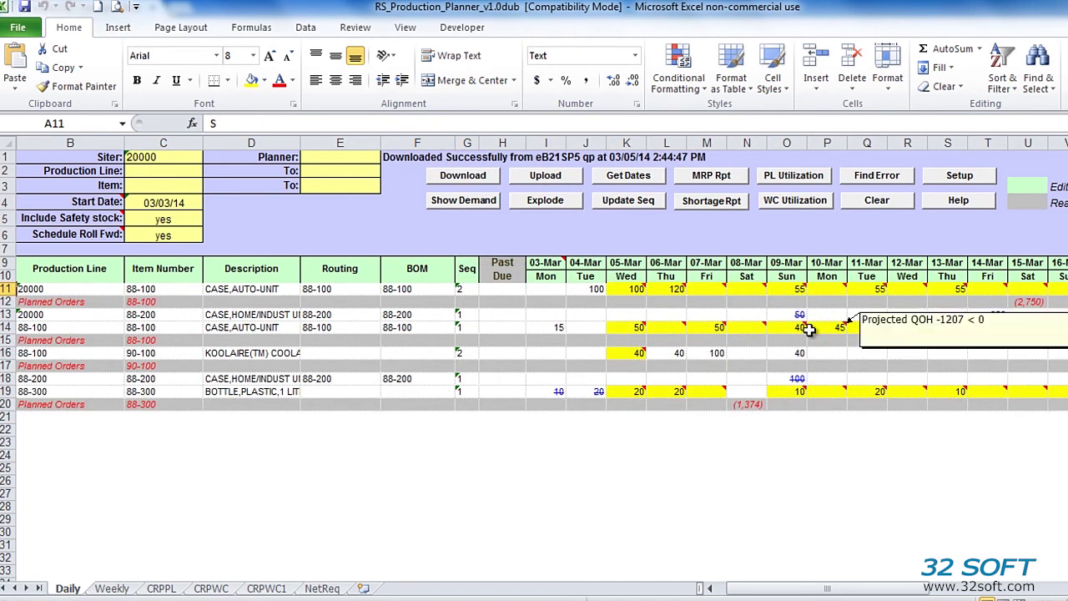
Step: Enter 1,000 for 88-300 on 08-Mar and 2,000 for 88-100 on 15-Mar, then upload
click(741, 390)
text(1000)
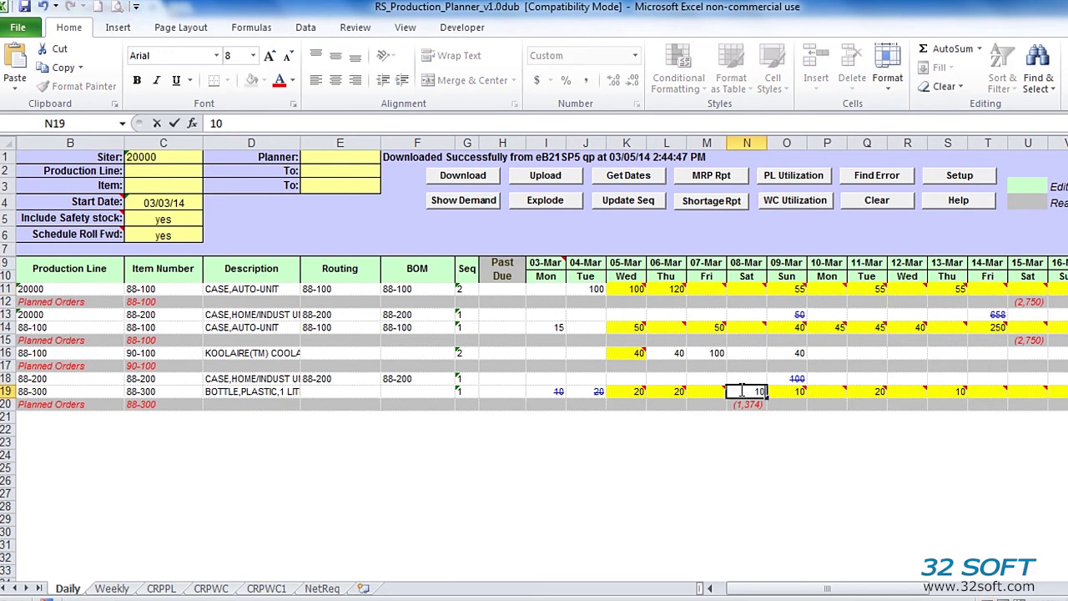
key(Return)
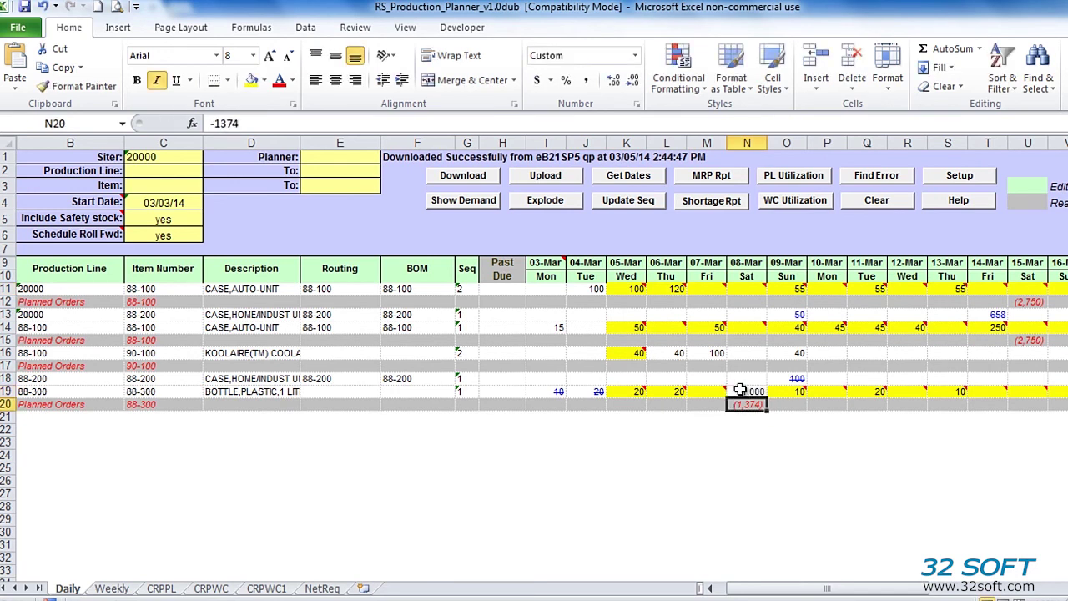
click(1023, 288)
text(2,000)
key(Return)
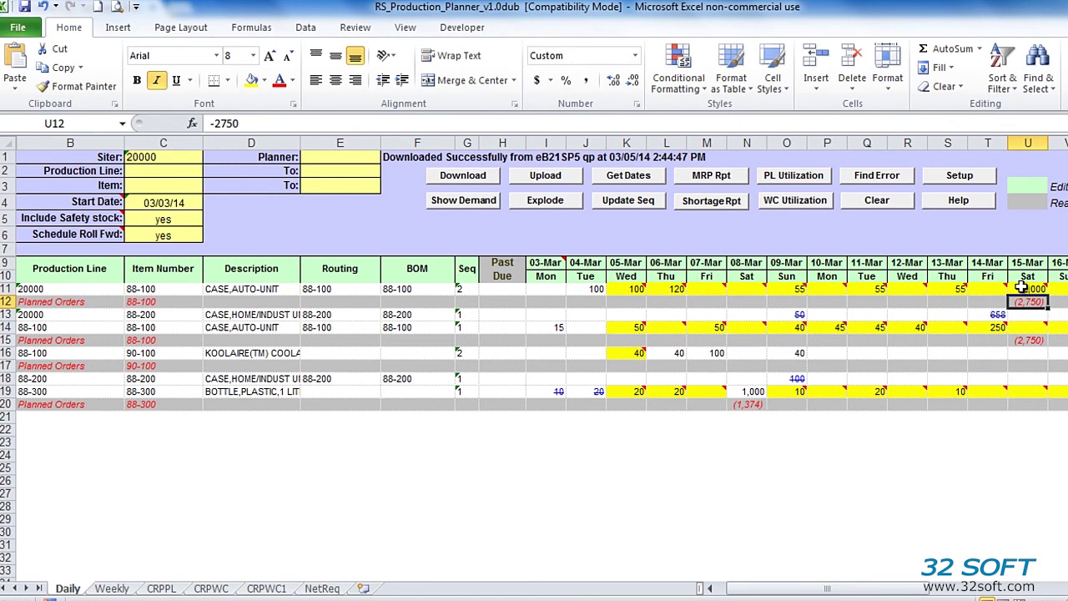
click(545, 178)
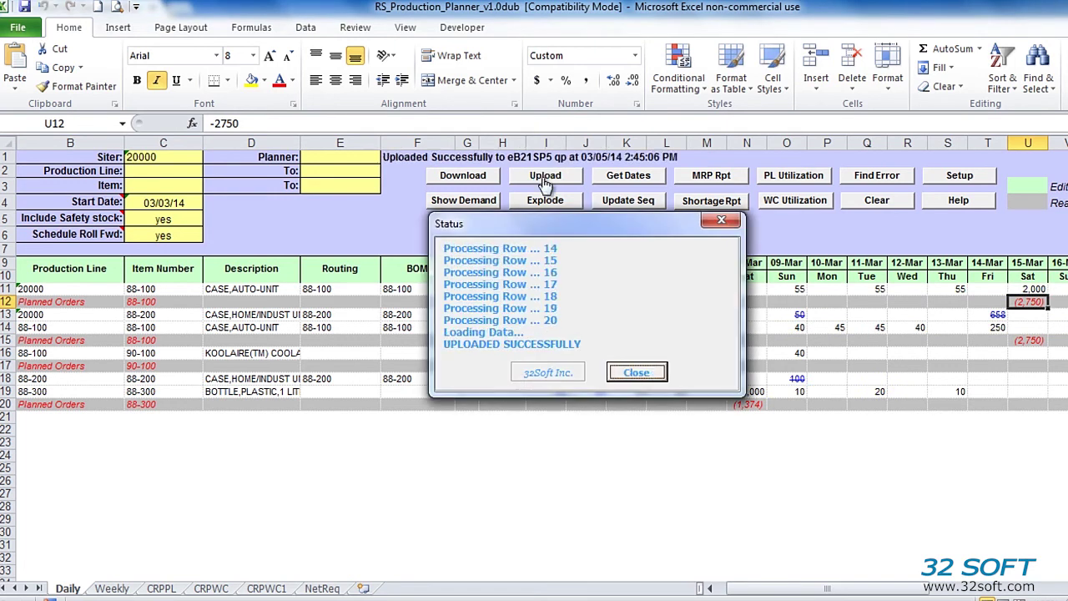
Step: Change item C11 to 88-100a and routing E18 to 88-2001, then attempt the upload
click(637, 373)
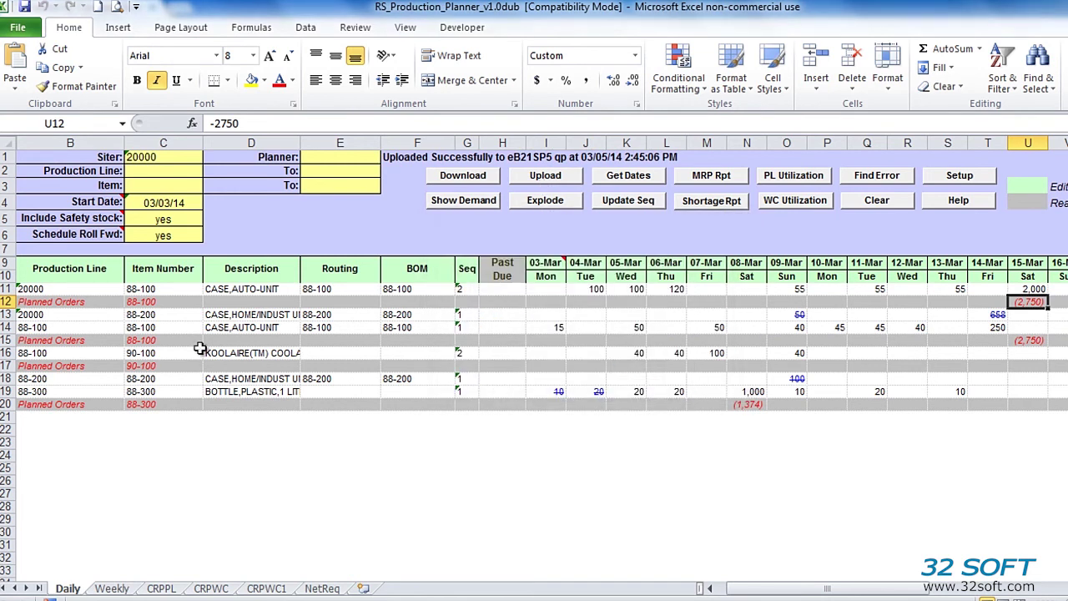
double_click(174, 302)
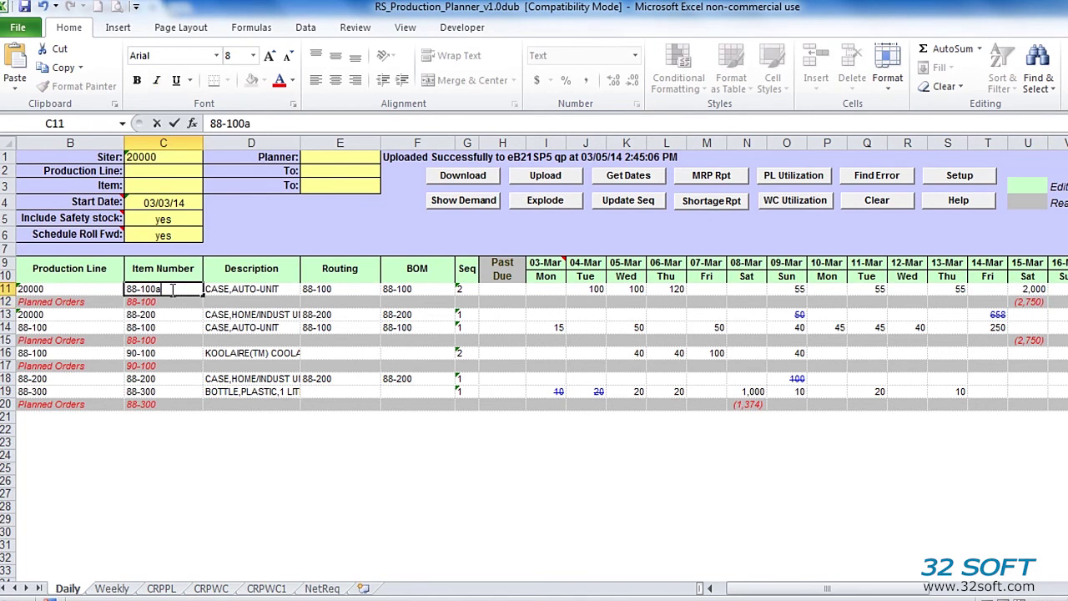
click(545, 176)
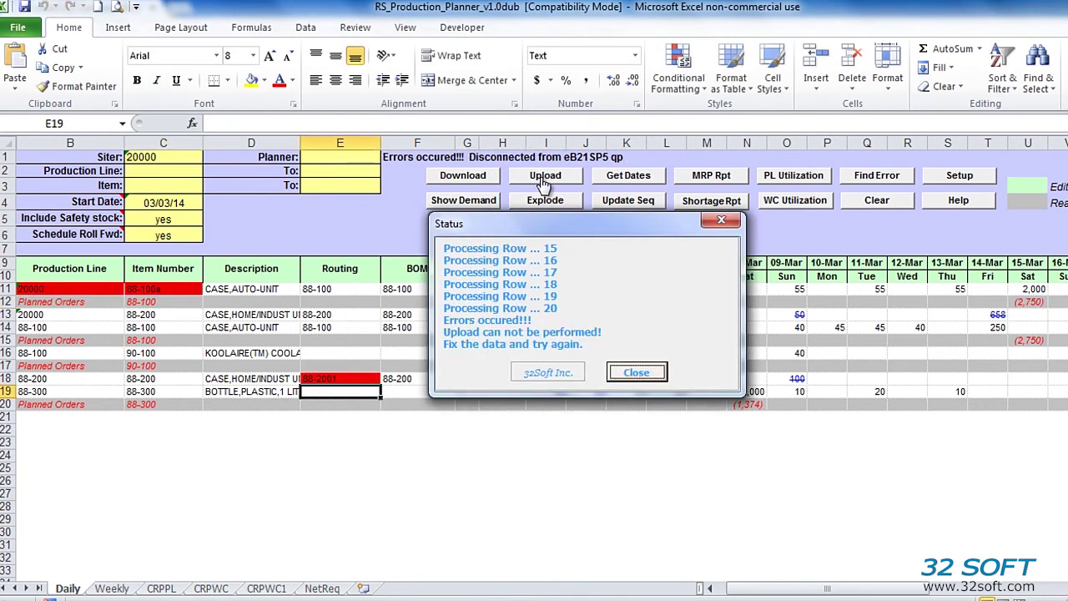
key(Return)
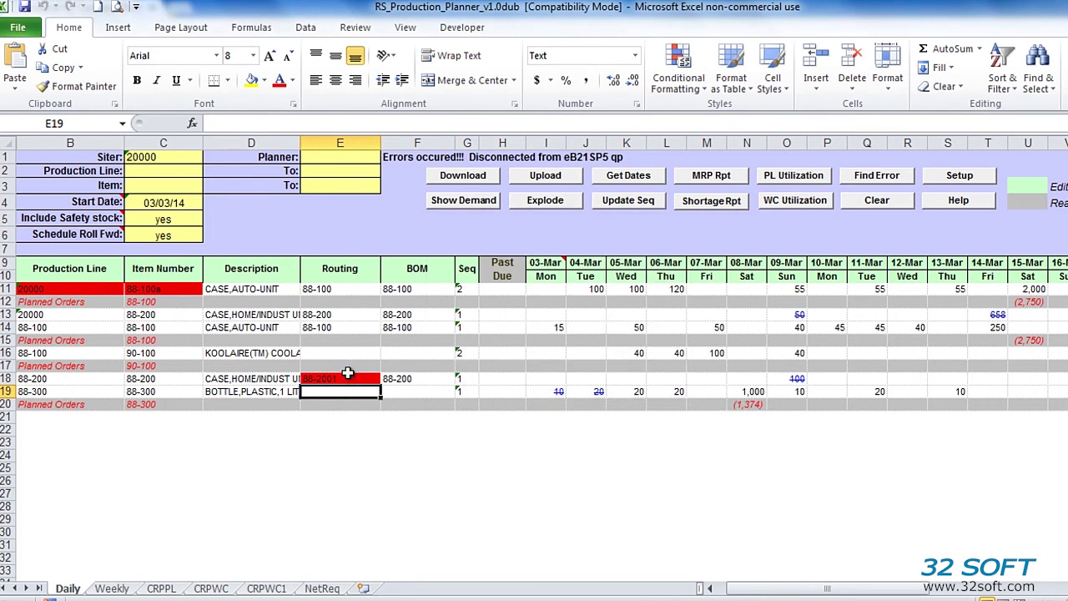
Step: Restore item 88-100 in C11 and routing 88-200 in E18, then upload successfully
mouse_move(348, 378)
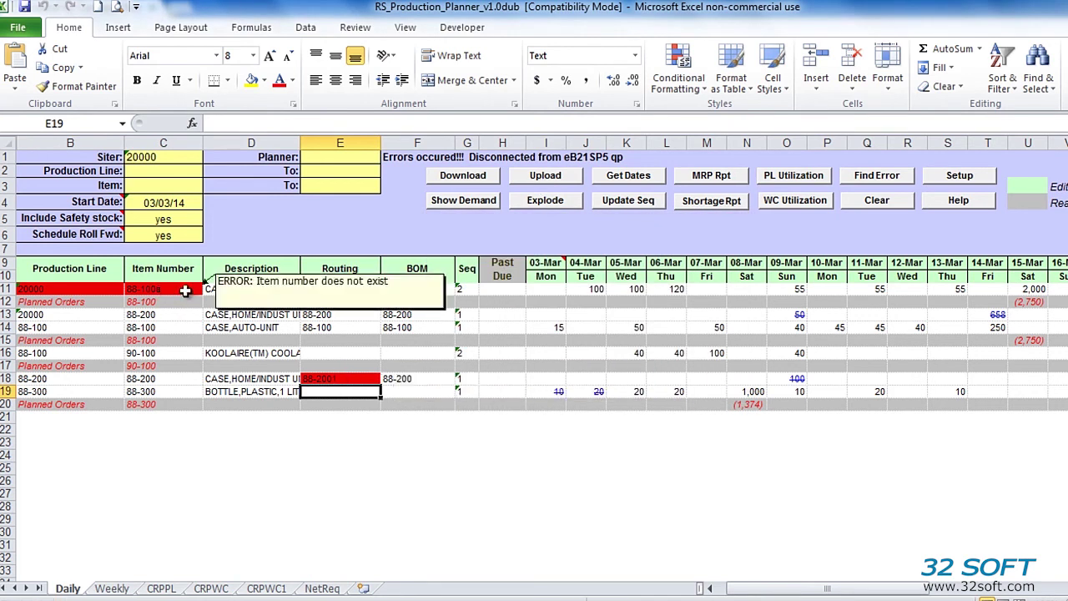
double_click(161, 289)
double_click(351, 378)
key(BackSpace)
key(Return)
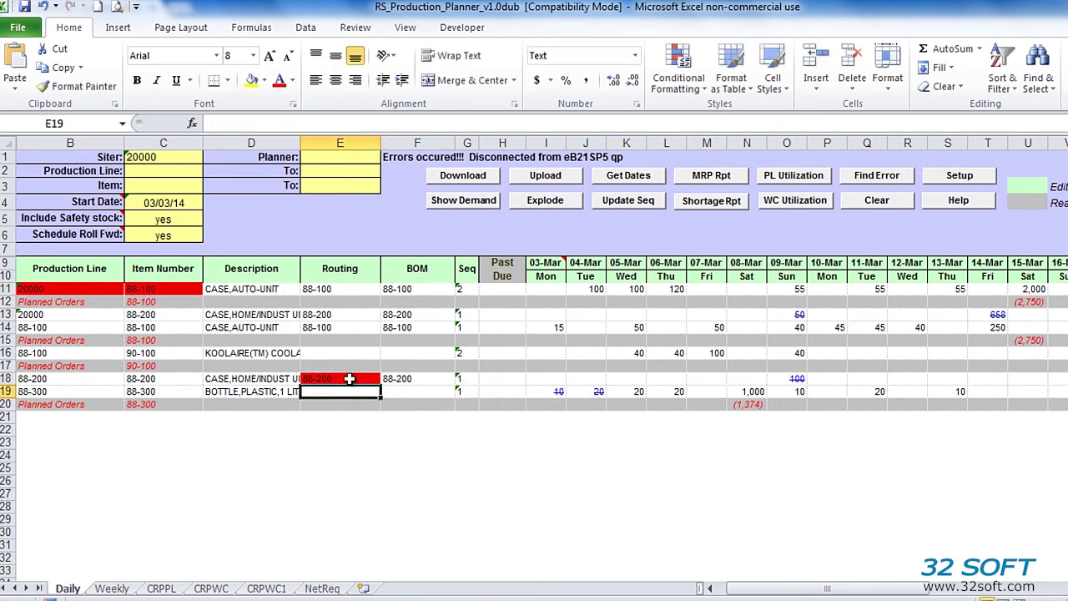
click(361, 429)
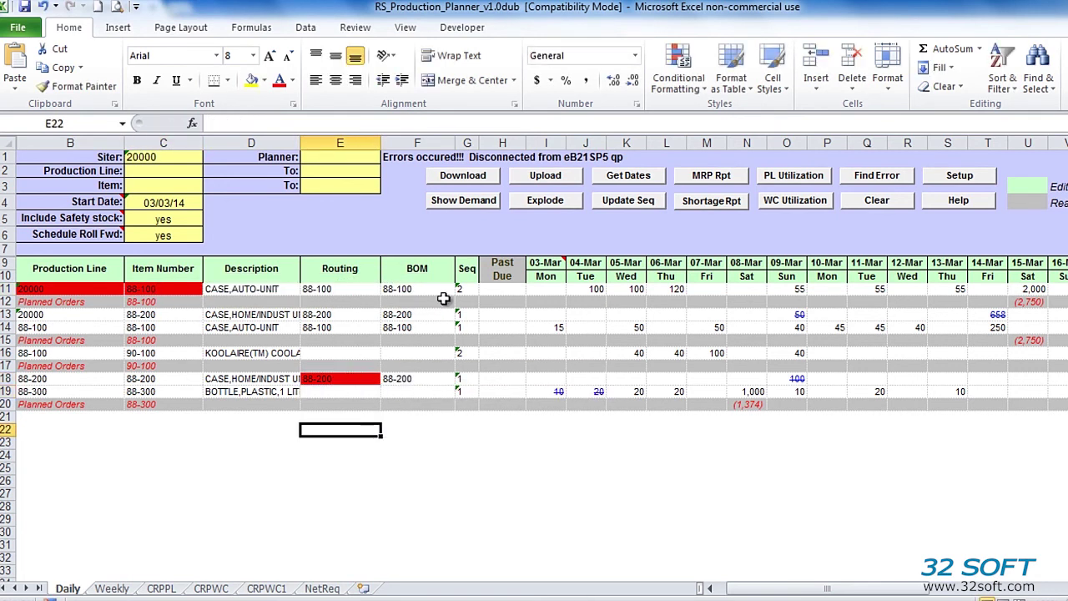
click(539, 175)
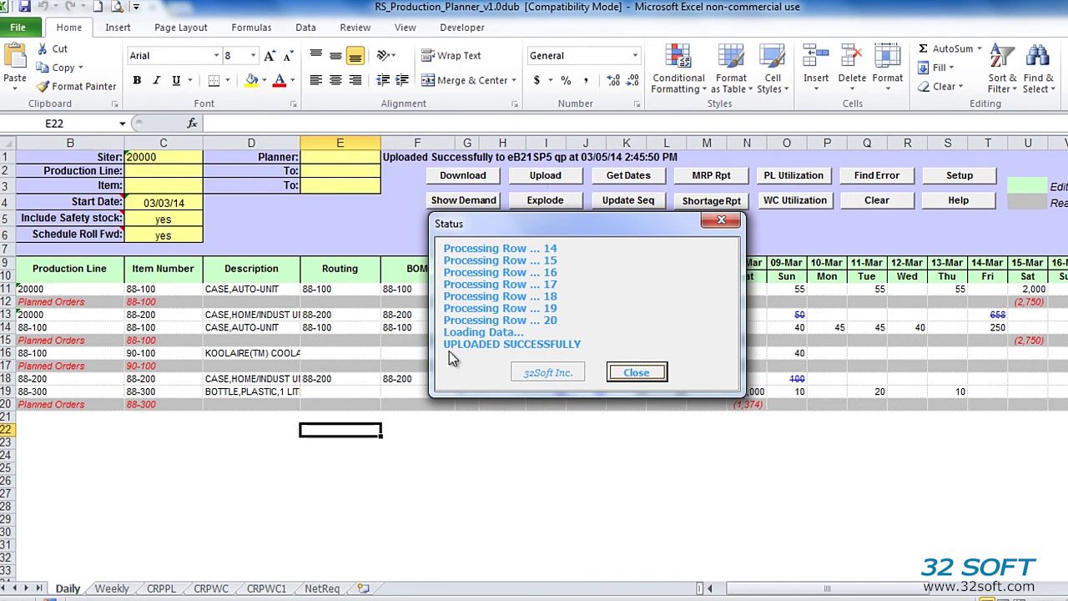
click(638, 381)
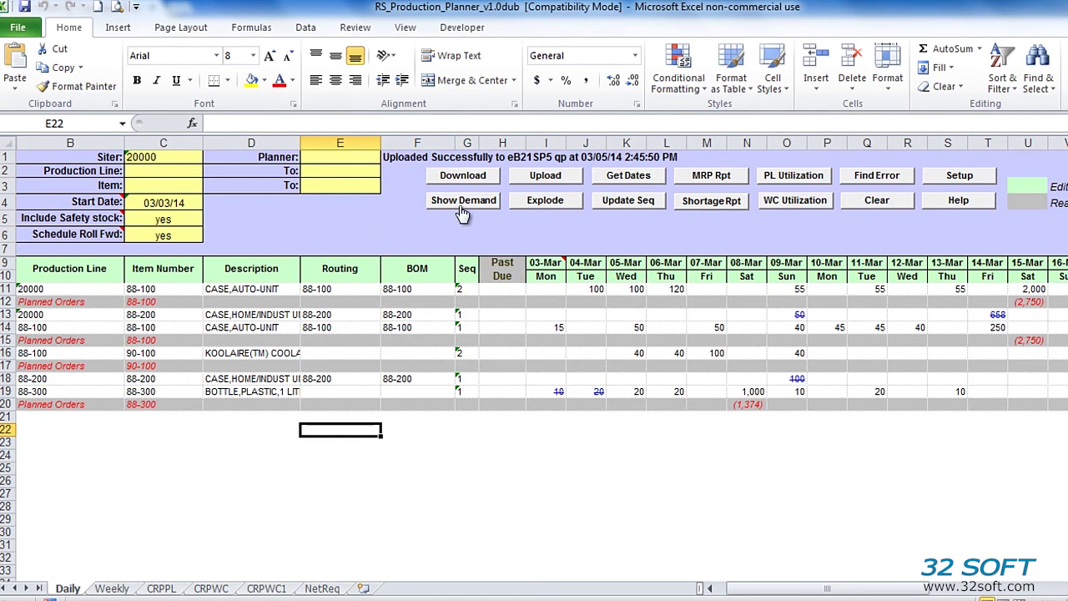
Step: Re-download the schedule and inspect item 90-100's 07-Mar and 05-Mar quantities
click(466, 177)
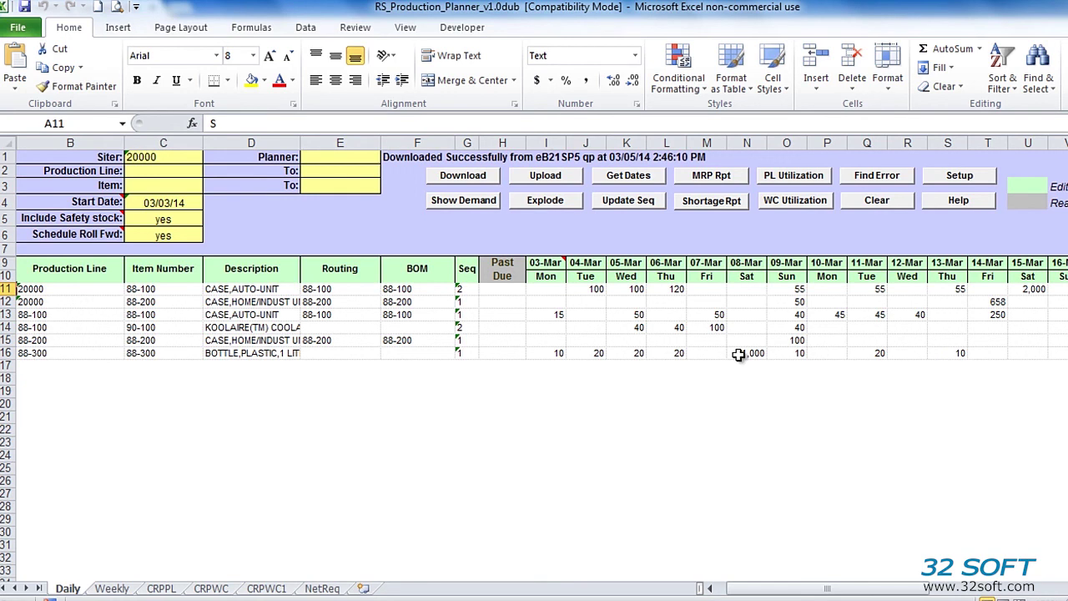
click(707, 327)
click(637, 327)
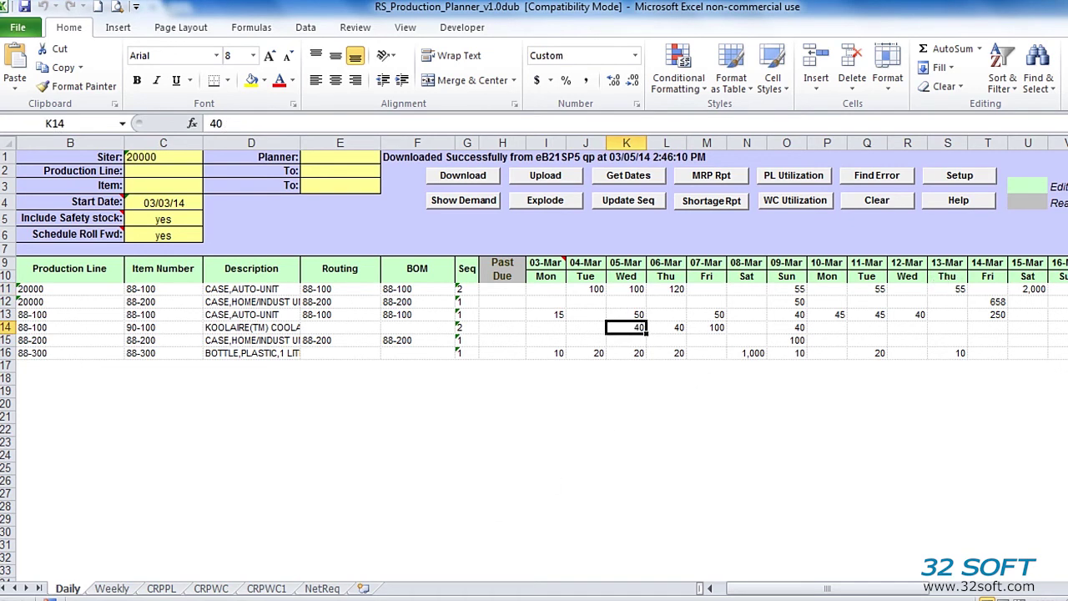
Step: Download the weekly schedule starting 24-Mar into the Weekly sheet, then return to Daily
click(112, 589)
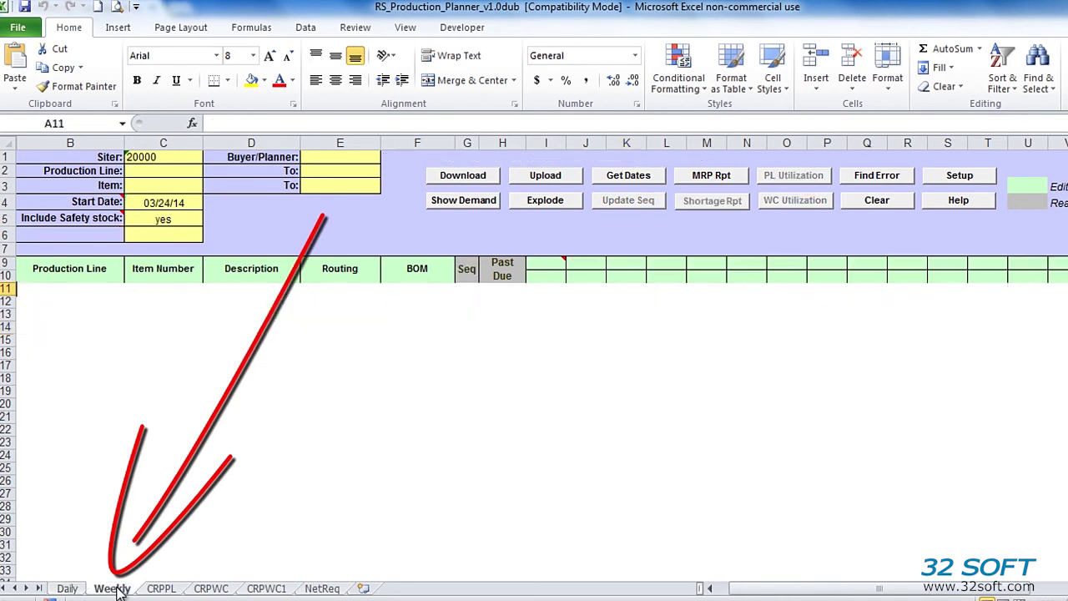
click(62, 589)
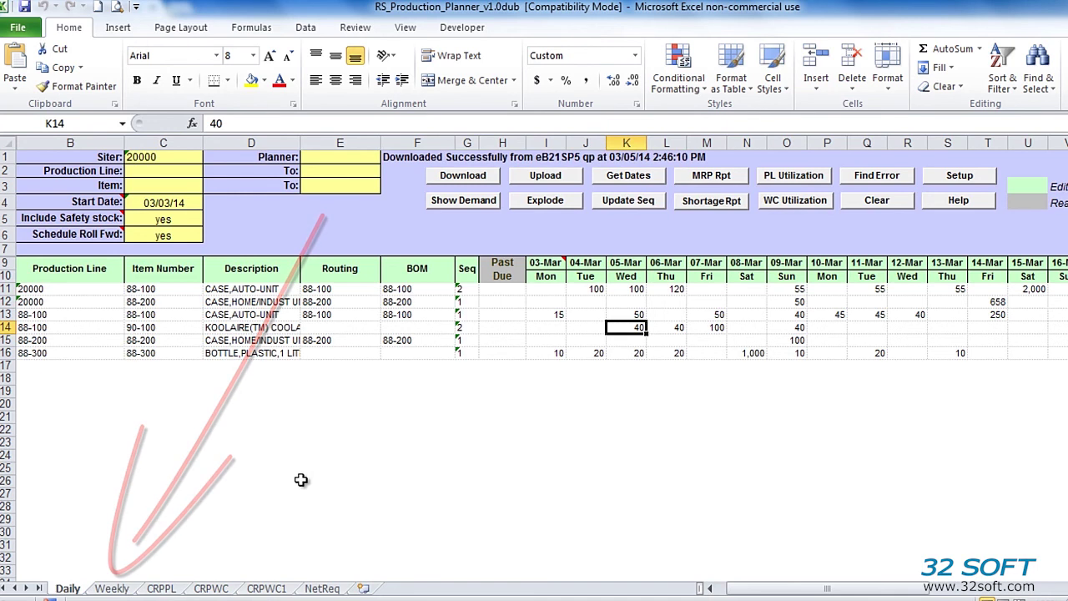
click(666, 265)
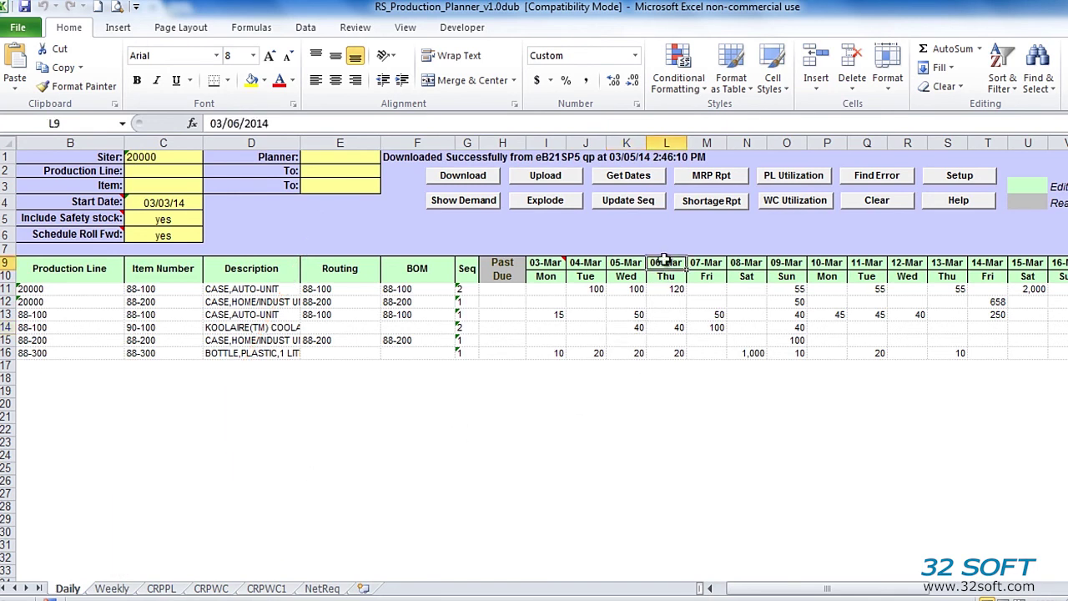
click(700, 265)
click(471, 175)
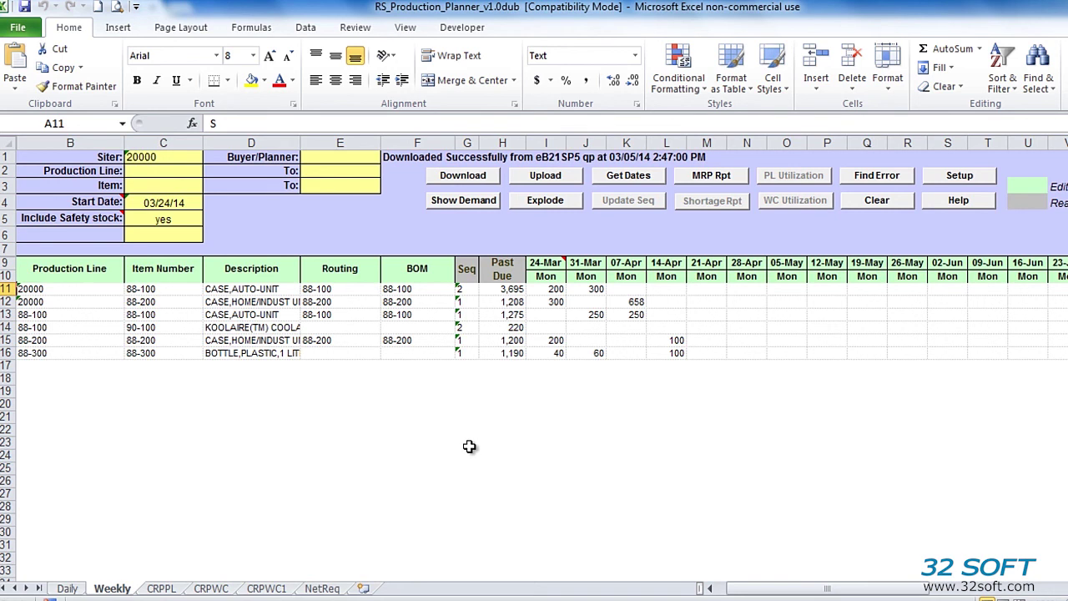
click(66, 589)
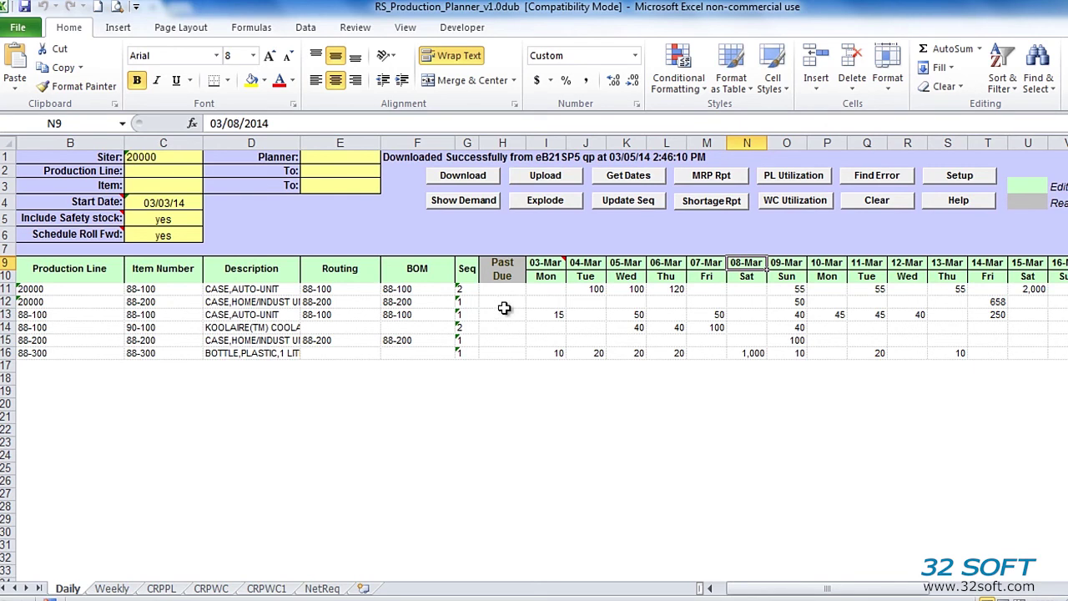
Step: Run Explode, review the QAD Output schedule explosion, and close it
click(555, 200)
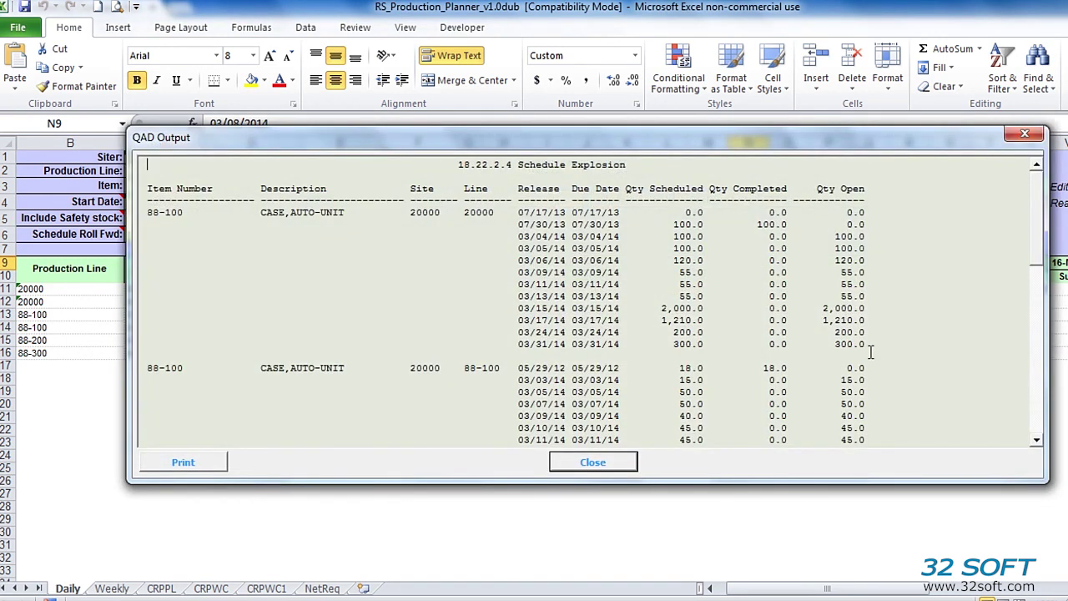
click(589, 463)
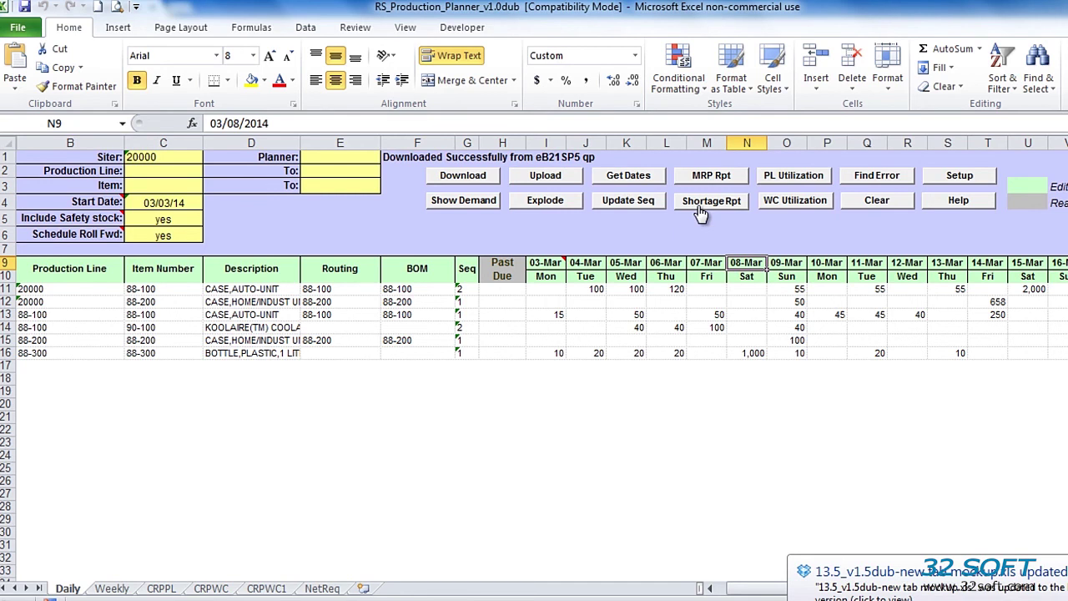
Step: Enter 1,000 in M11 for the first 88-100 row on 07-Mar, then run Shortage Rpt
click(709, 289)
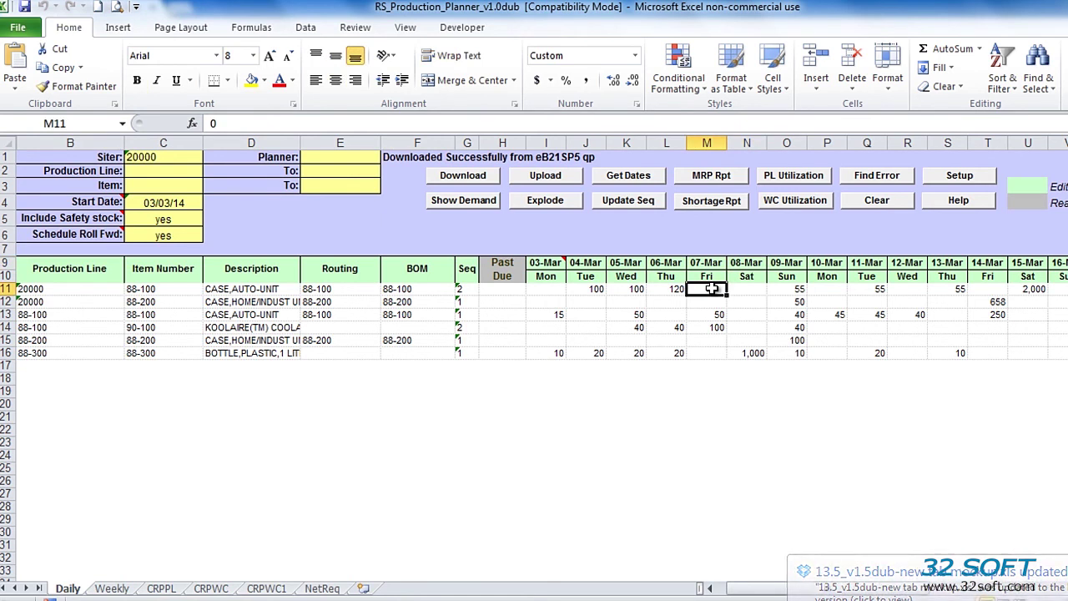
text(1,00)
text(000)
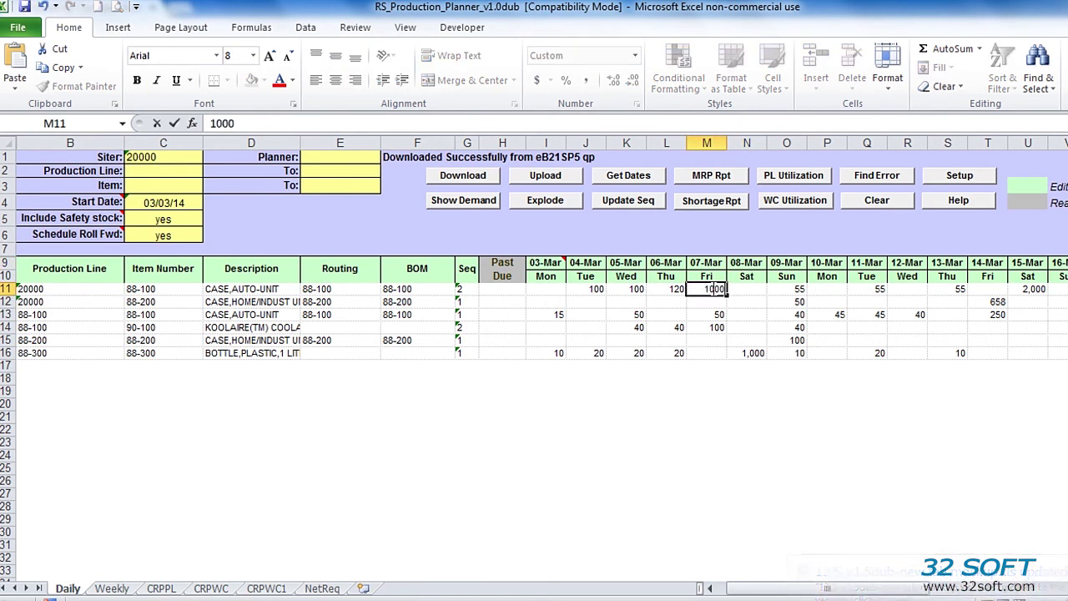
key(Return)
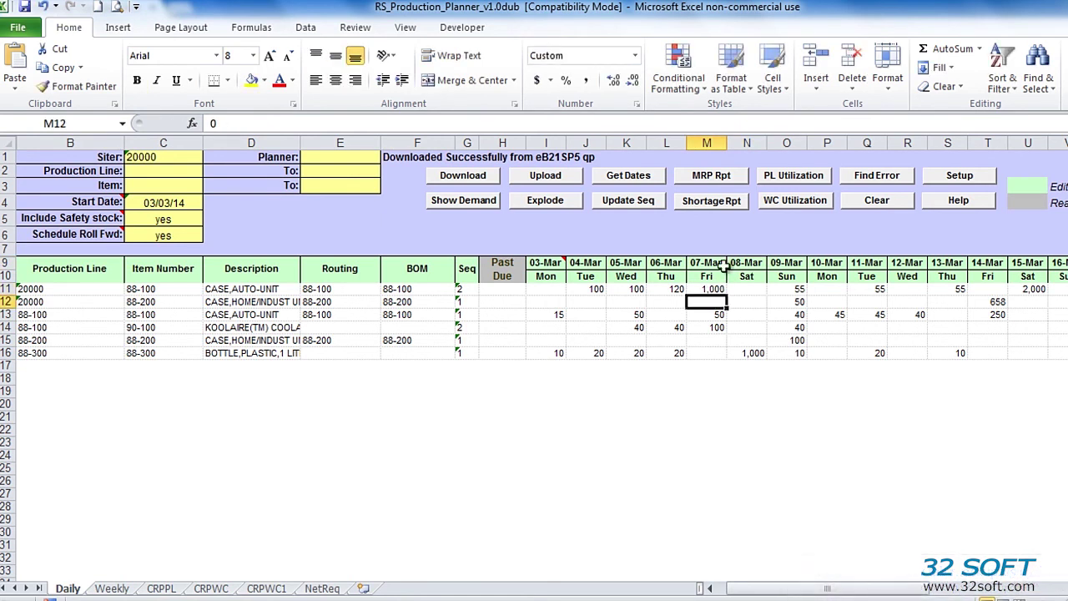
click(731, 204)
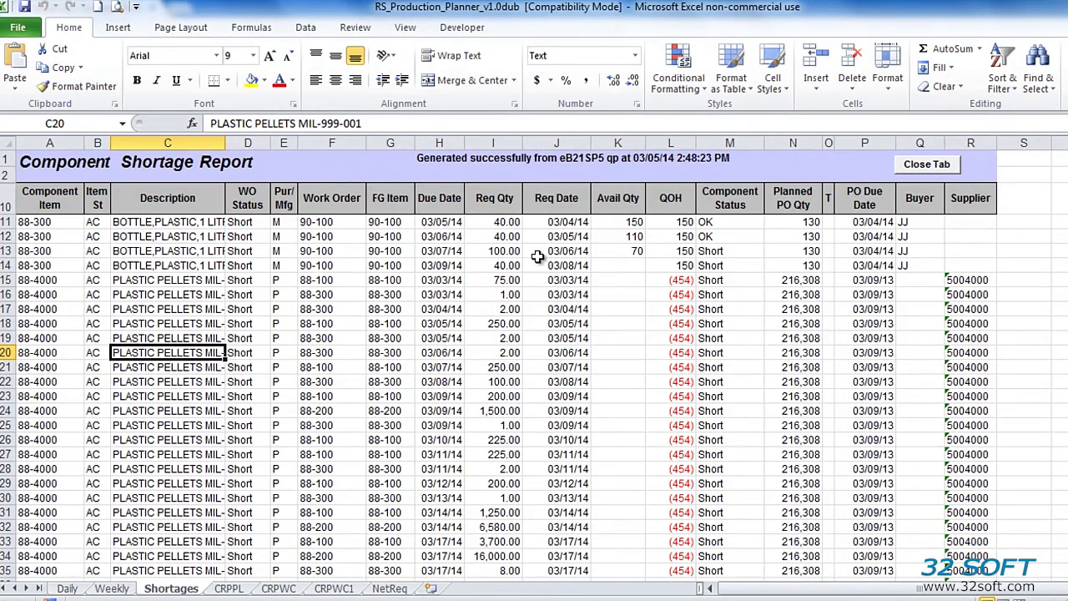
click(557, 200)
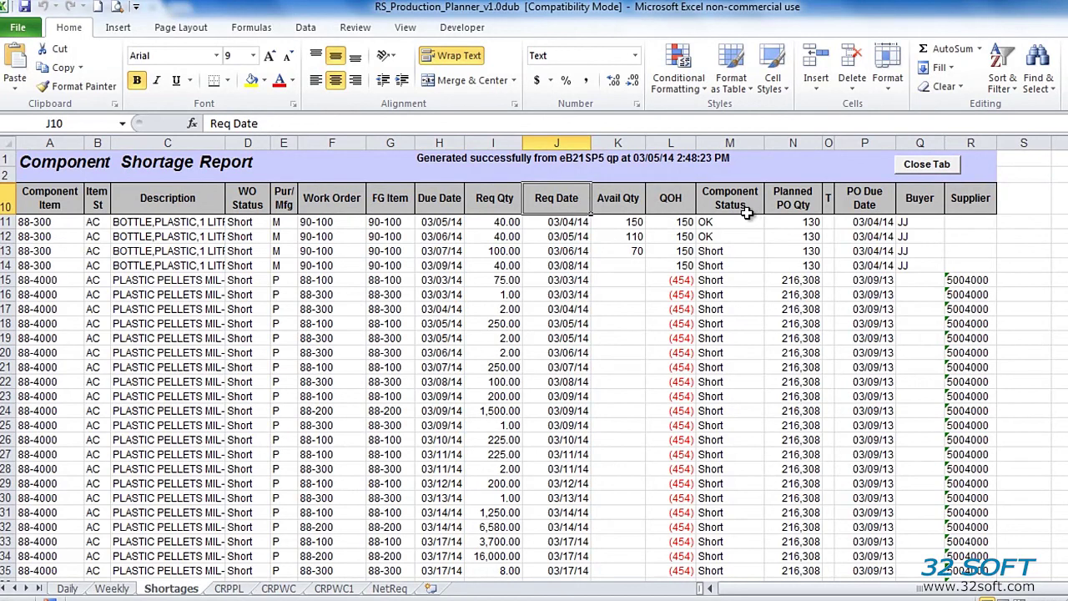
click(792, 204)
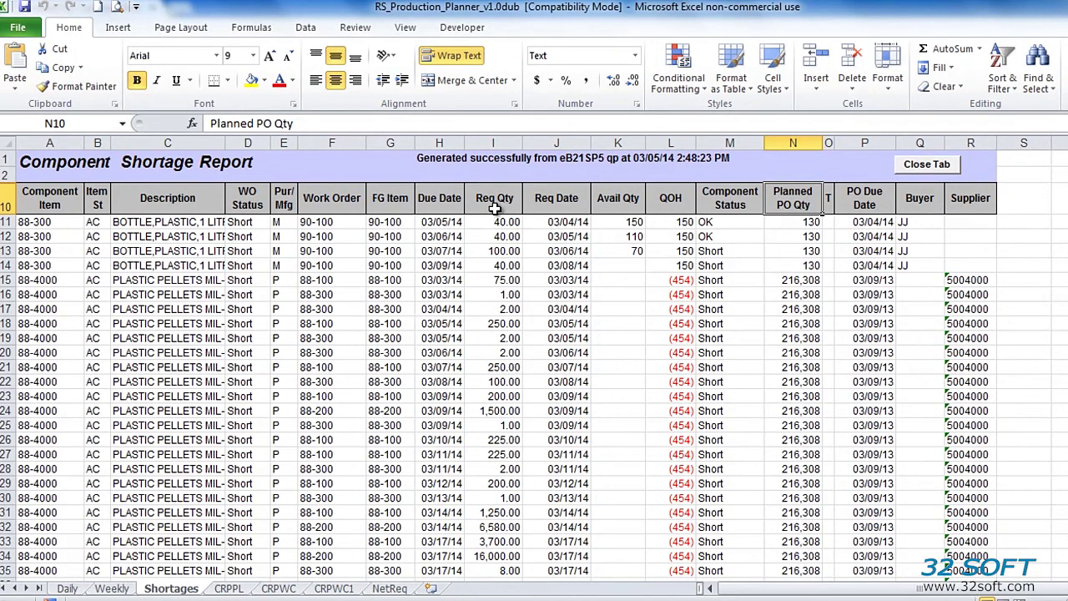
drag(557, 223, 564, 288)
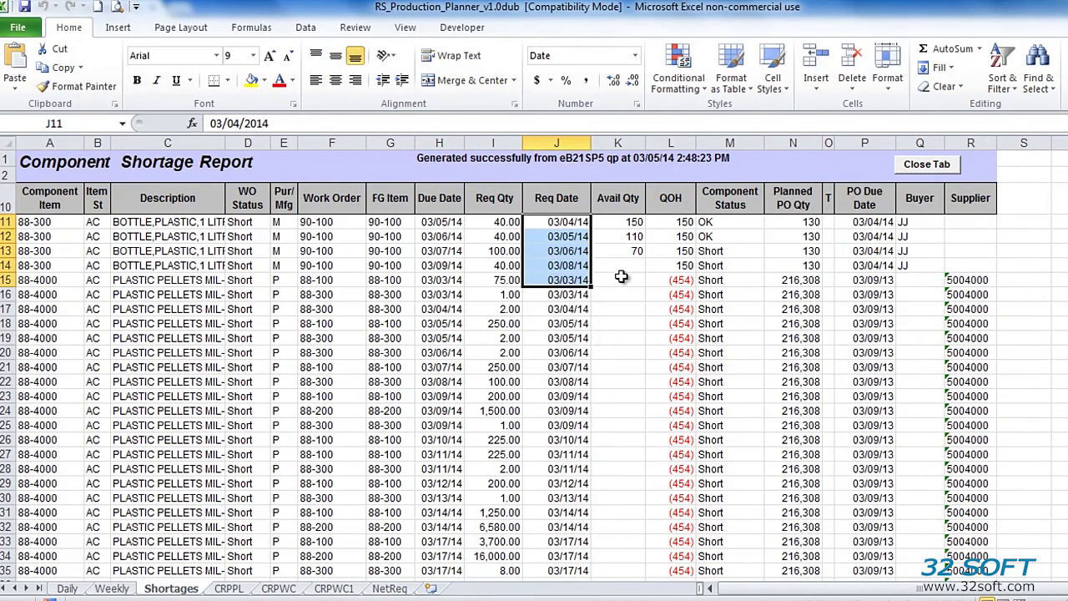
click(552, 311)
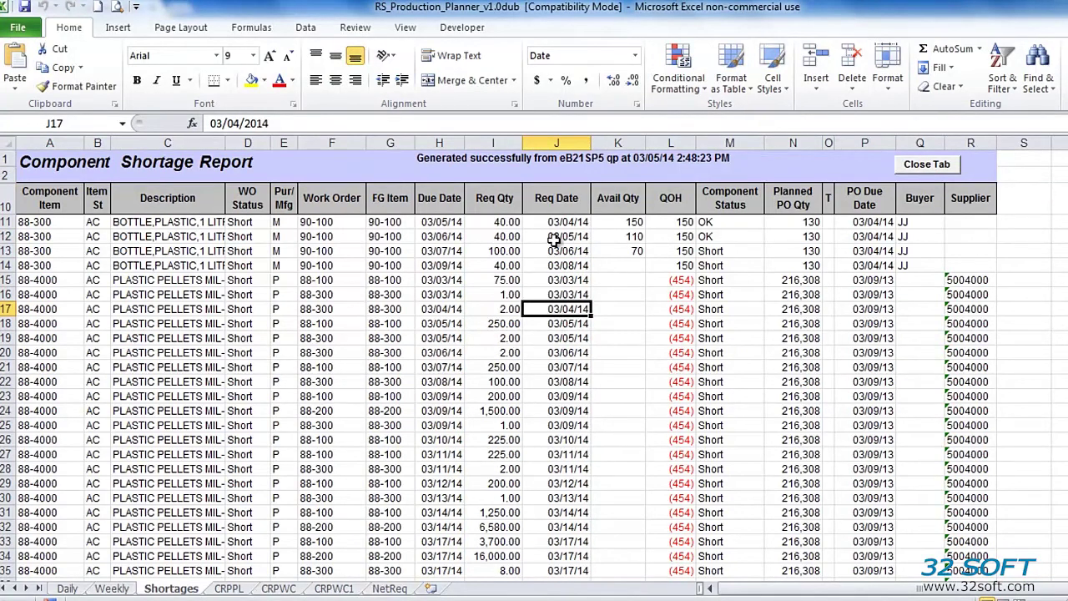
click(797, 238)
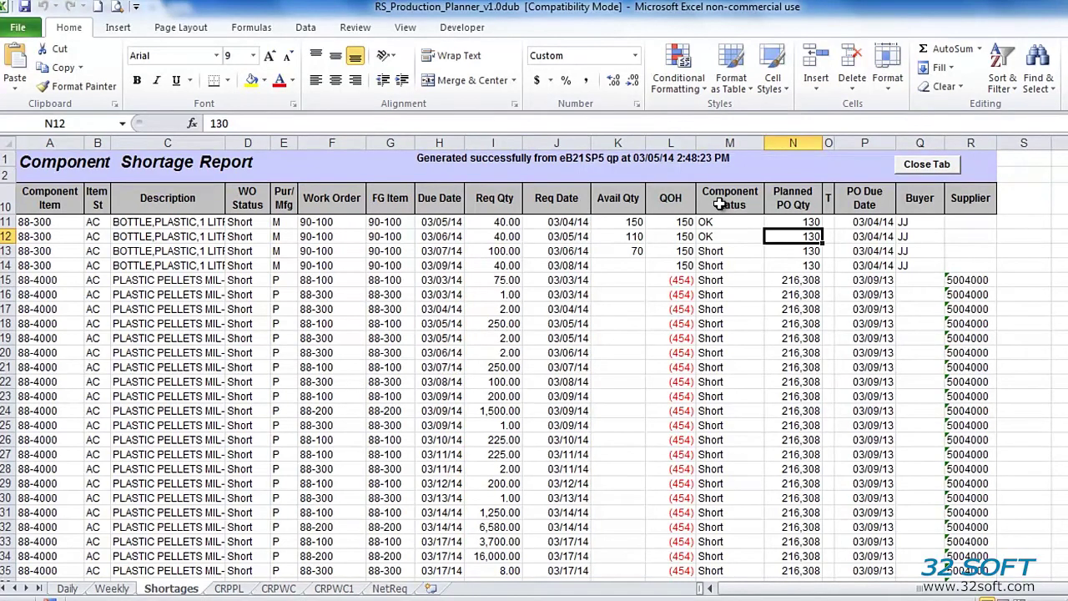
drag(719, 204, 737, 396)
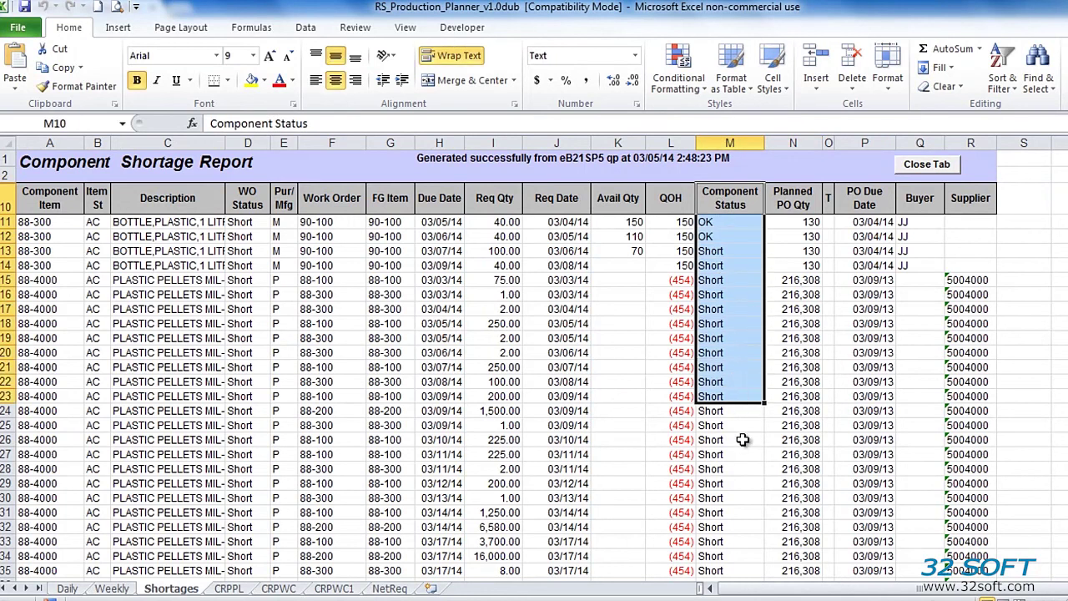
click(743, 440)
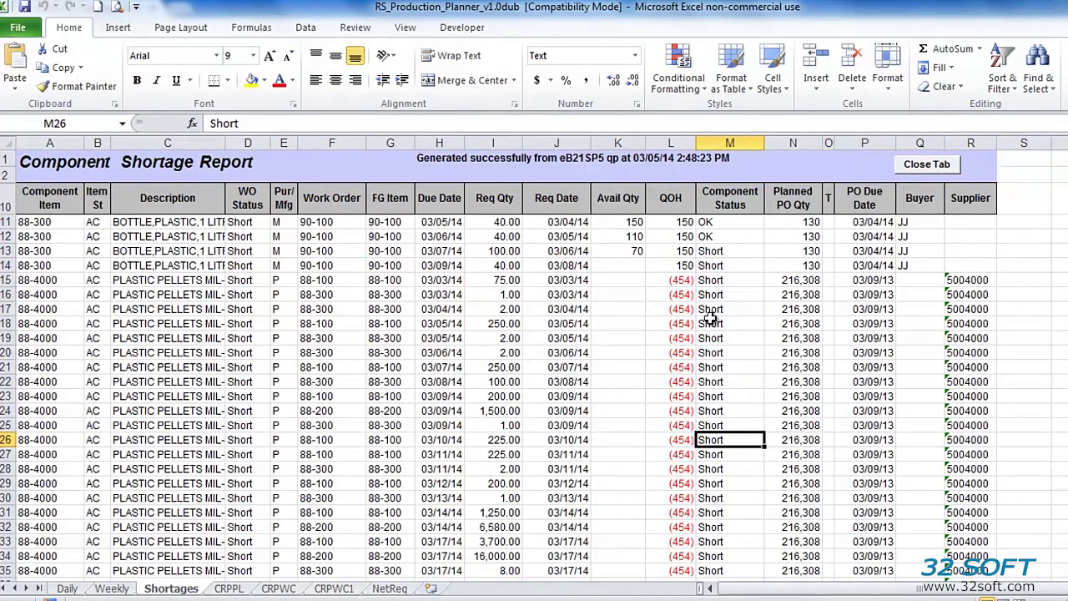
click(717, 224)
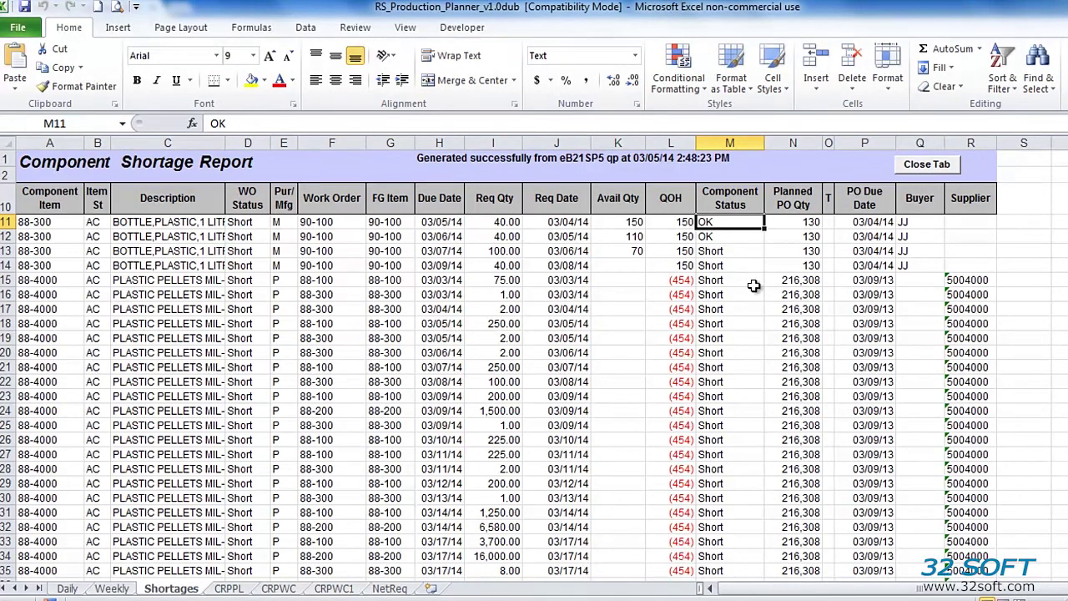
click(730, 350)
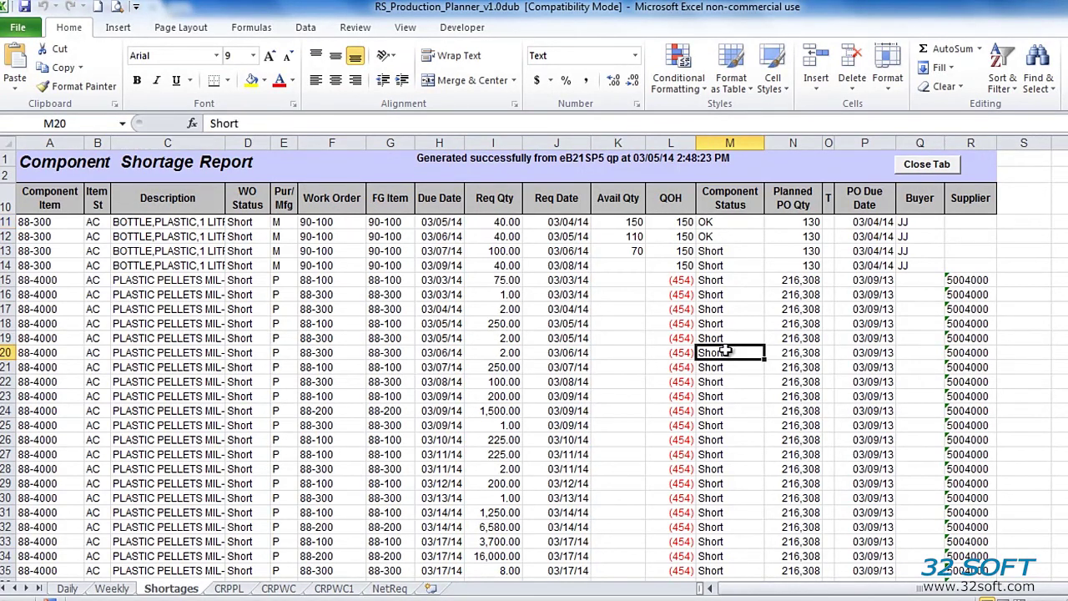